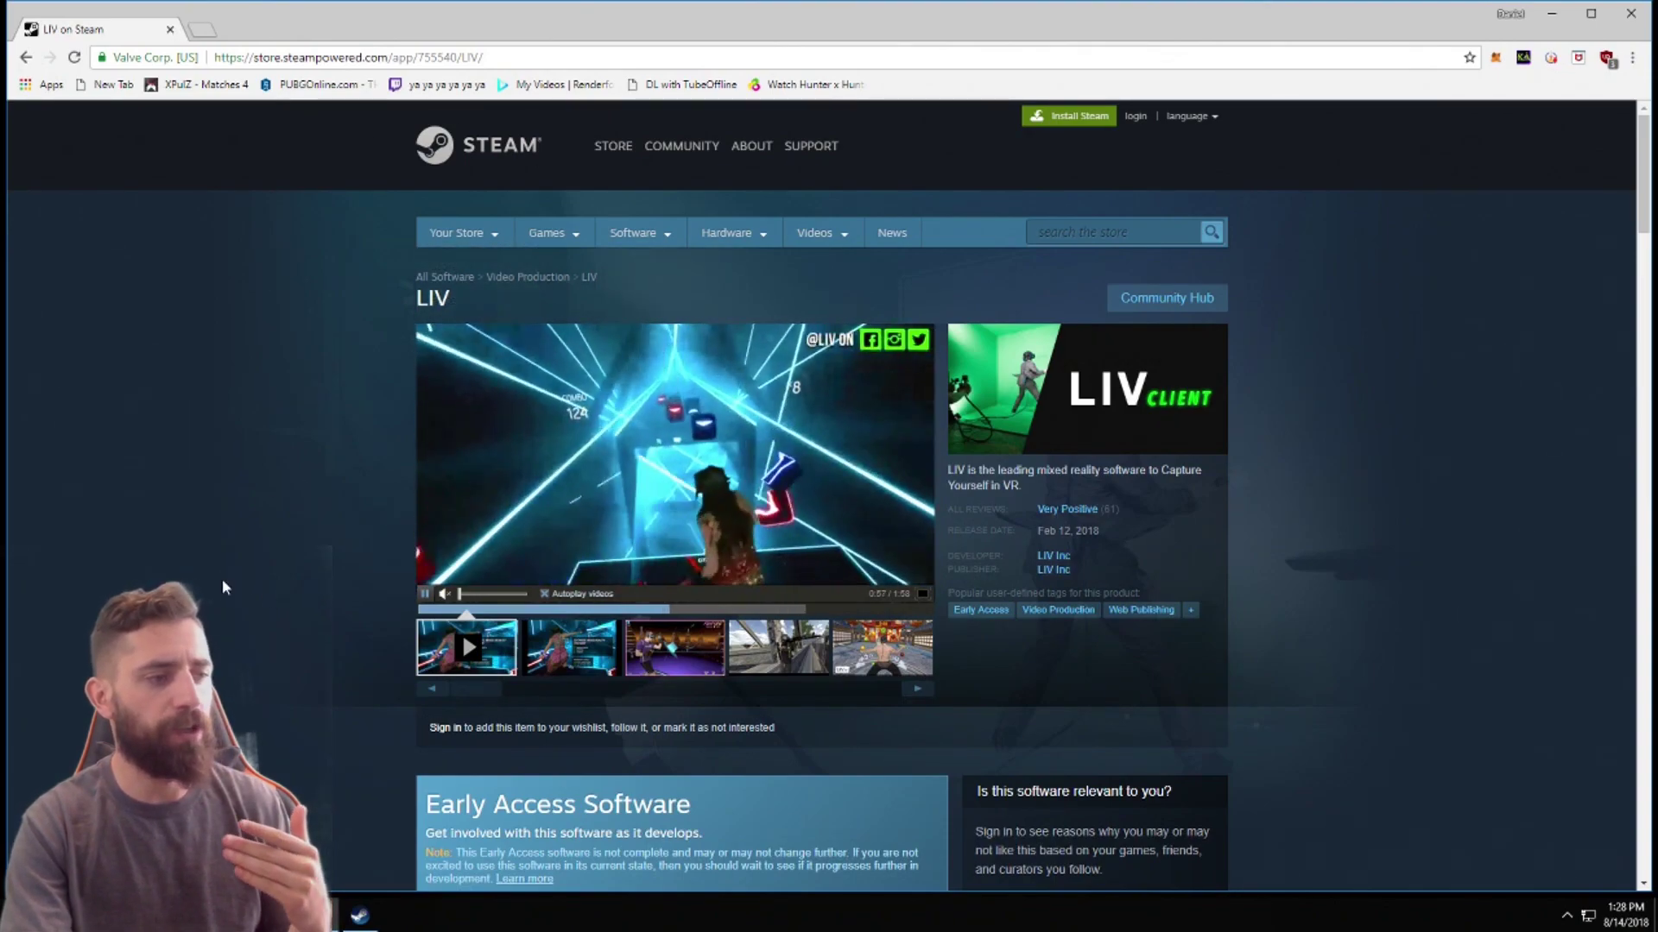
- Scroll through the LIV Steam store page, return to the top, and launch LIV
scroll(223, 587, down, 10)
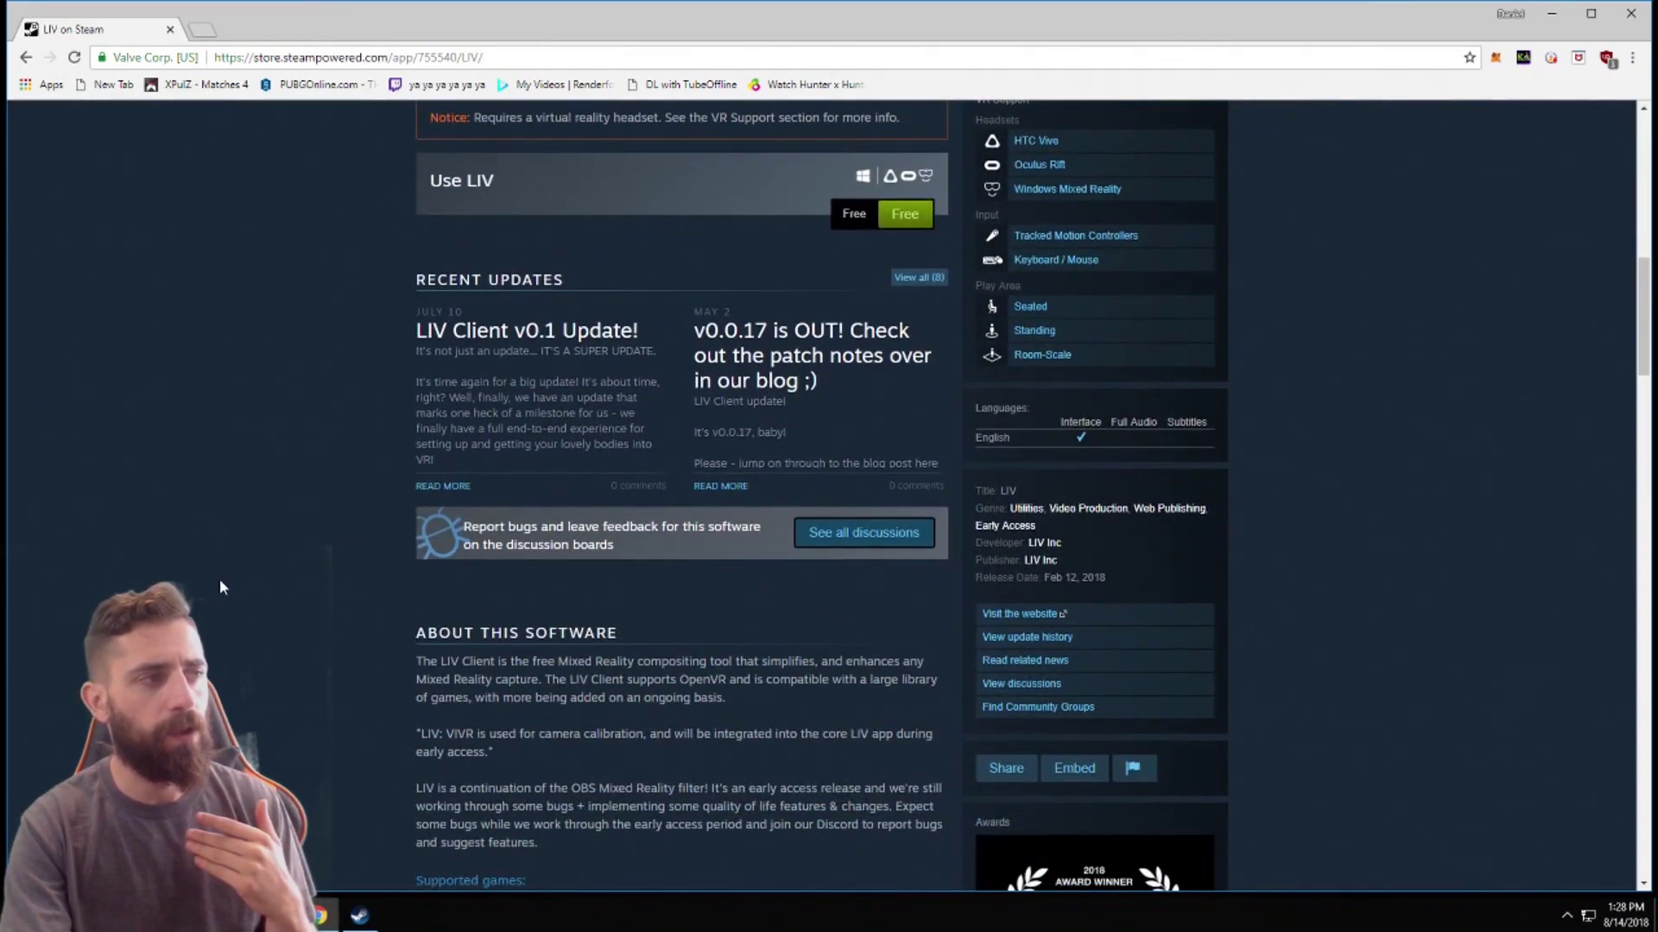
scroll(219, 587, down, 3)
scroll(220, 588, up, 2)
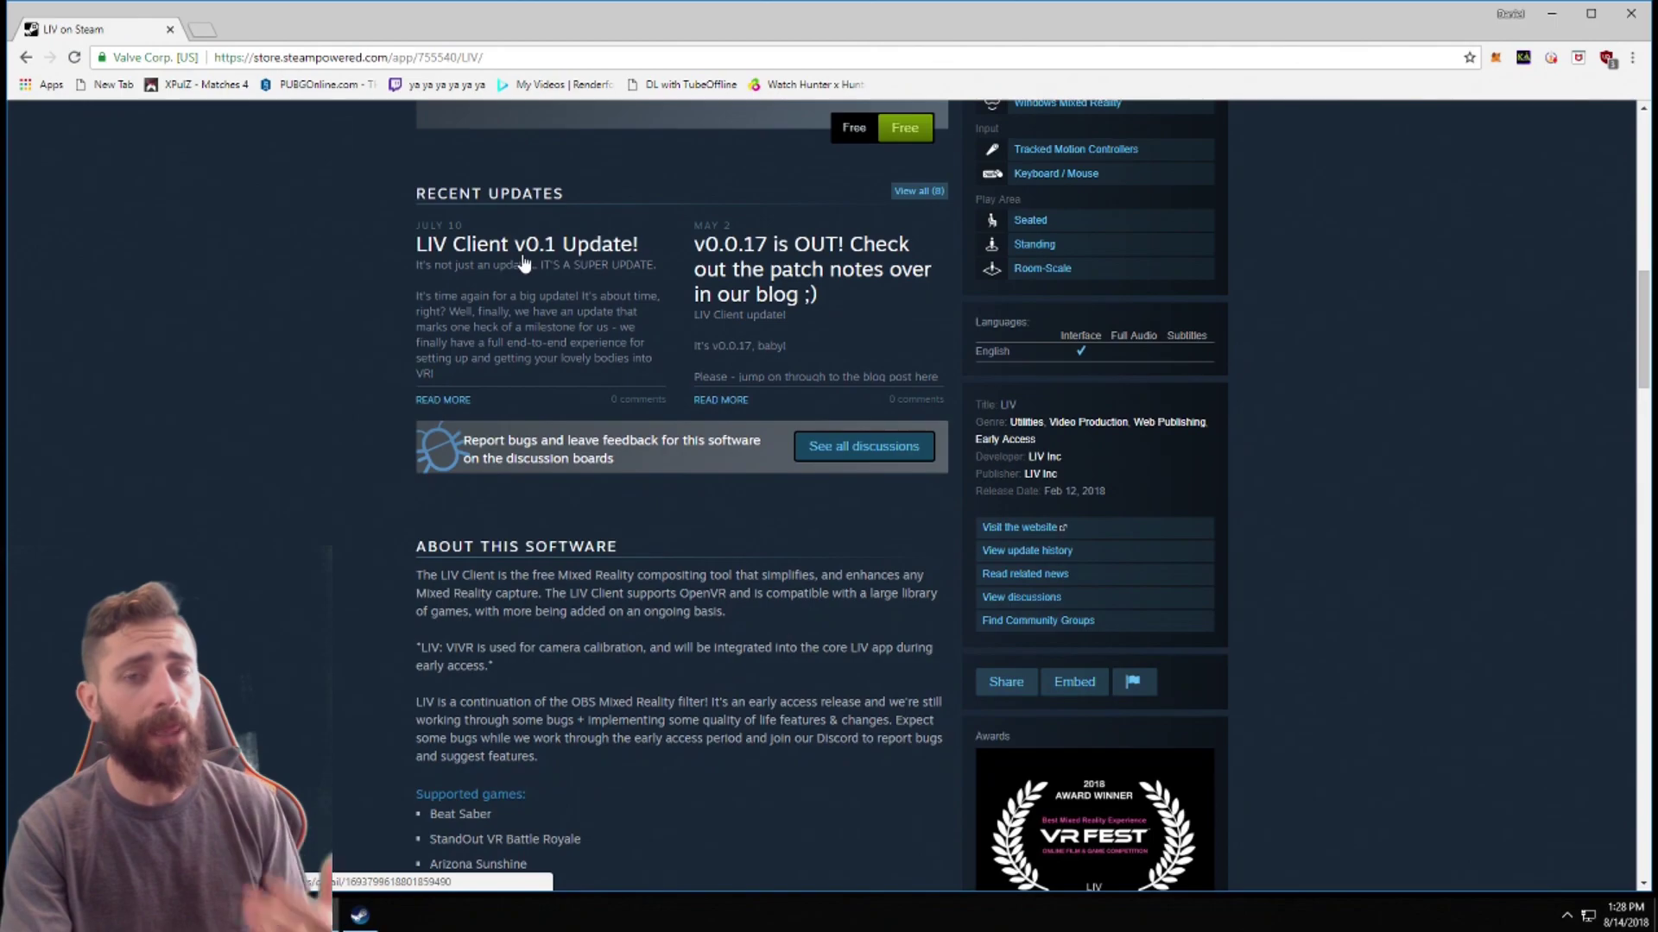
scroll(525, 448, down, 1)
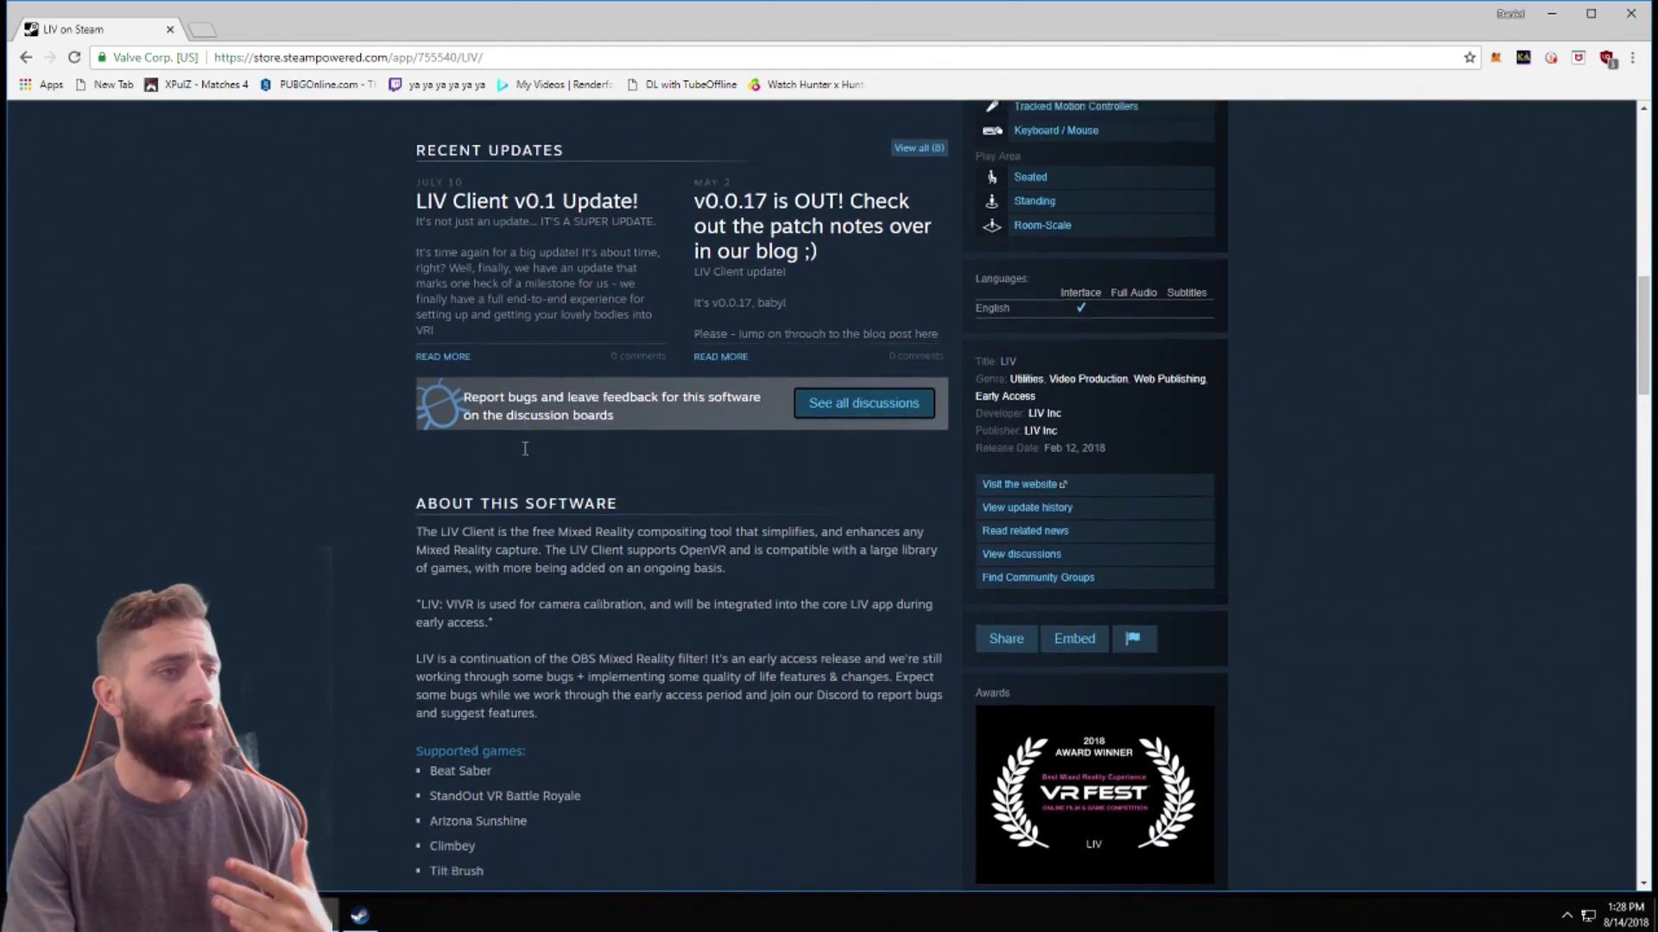
scroll(525, 448, down, 3)
scroll(528, 474, up, 3)
scroll(531, 492, down, 1)
scroll(534, 512, up, 2)
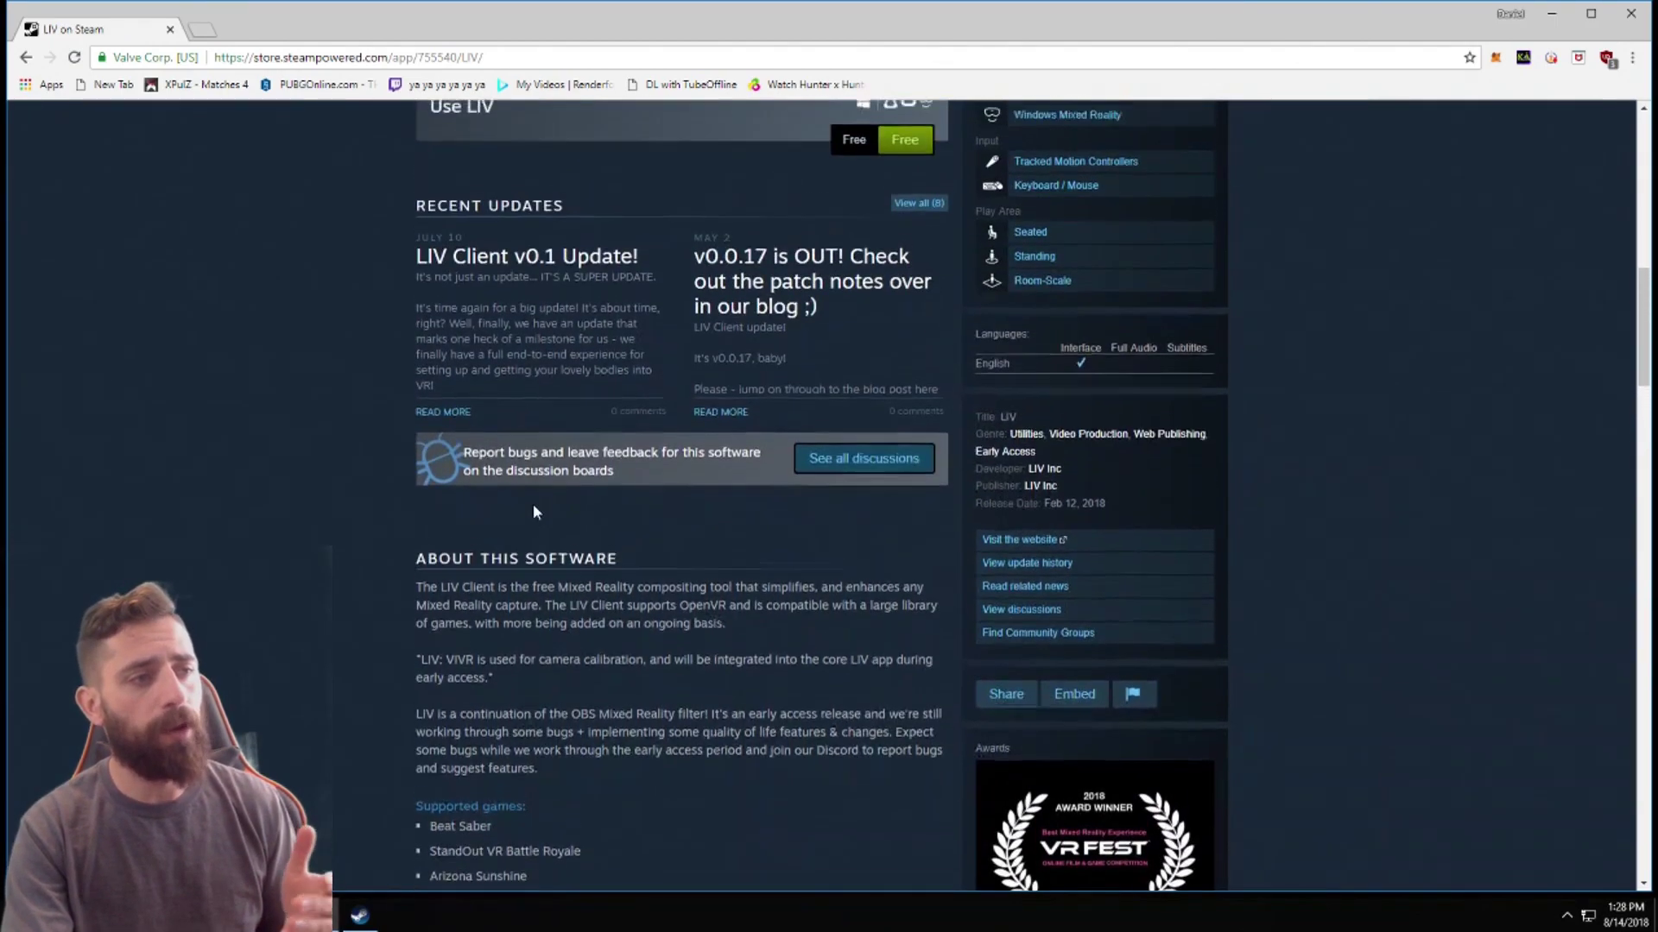
scroll(534, 512, up, 10)
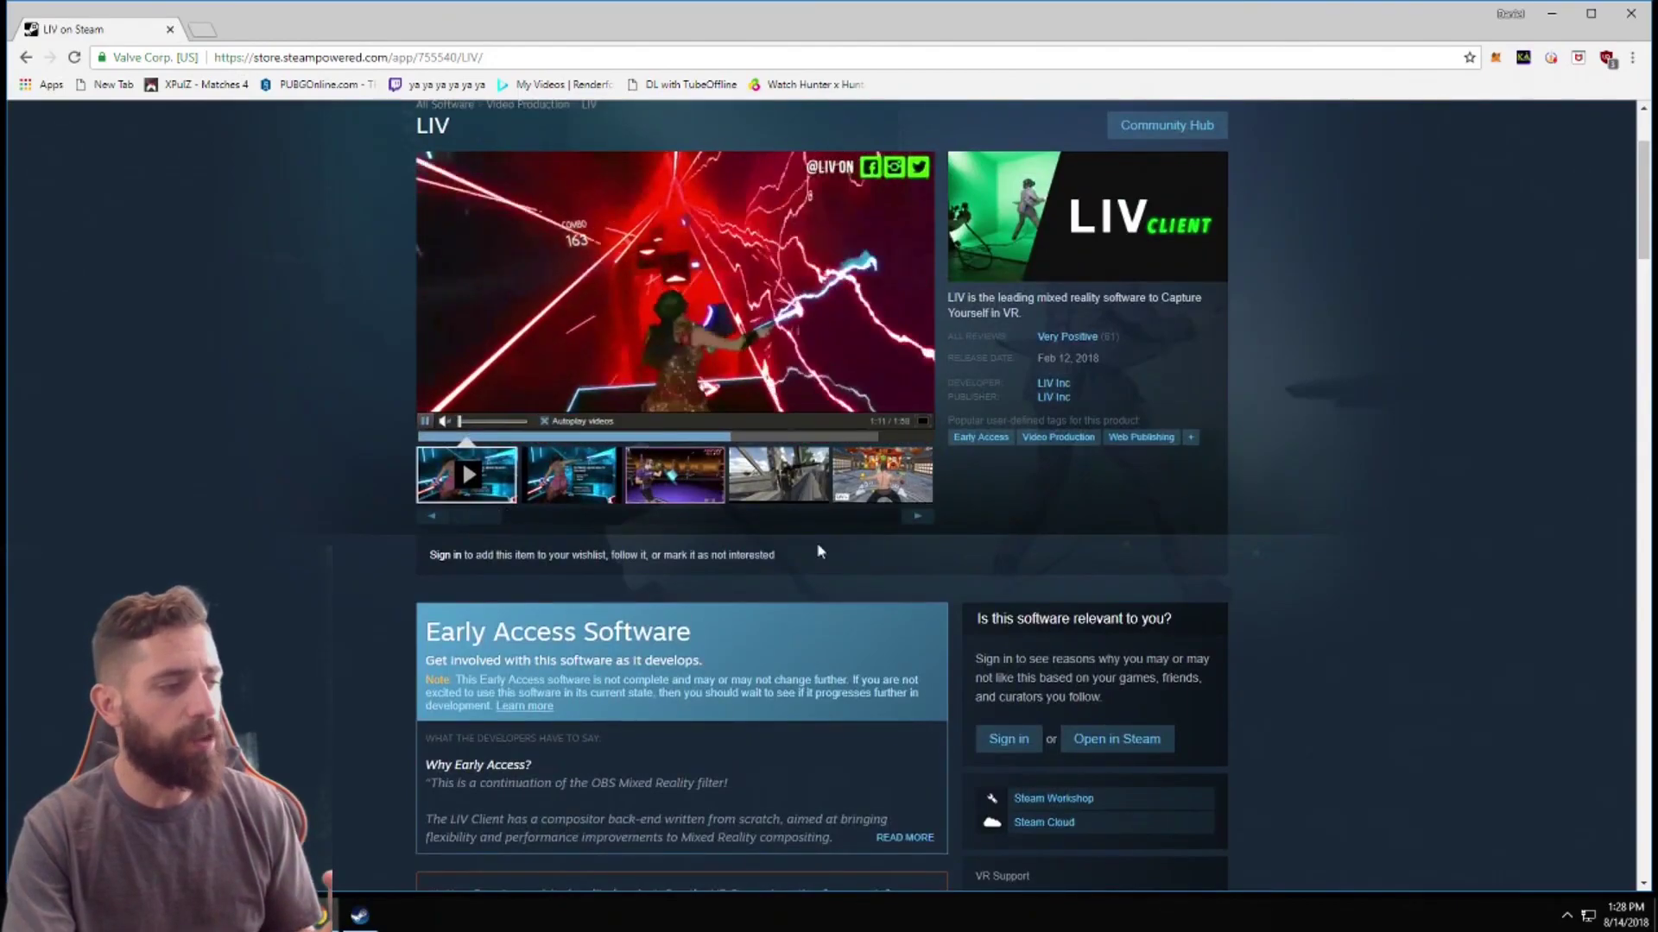
mouse_move(367, 920)
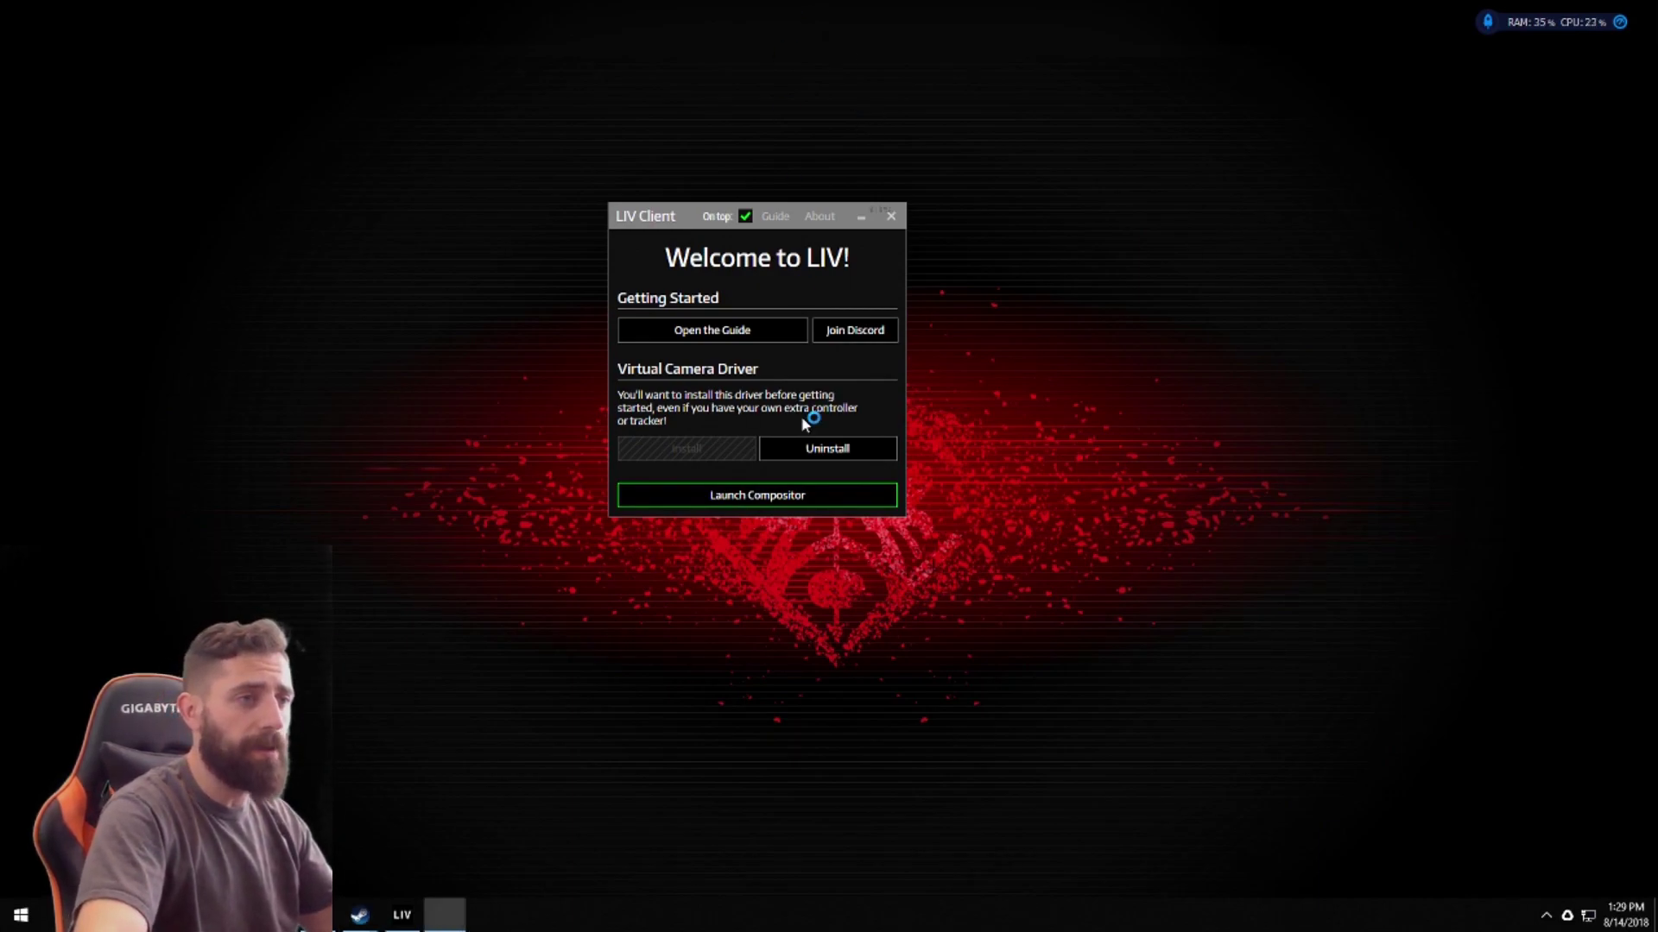
click(707, 332)
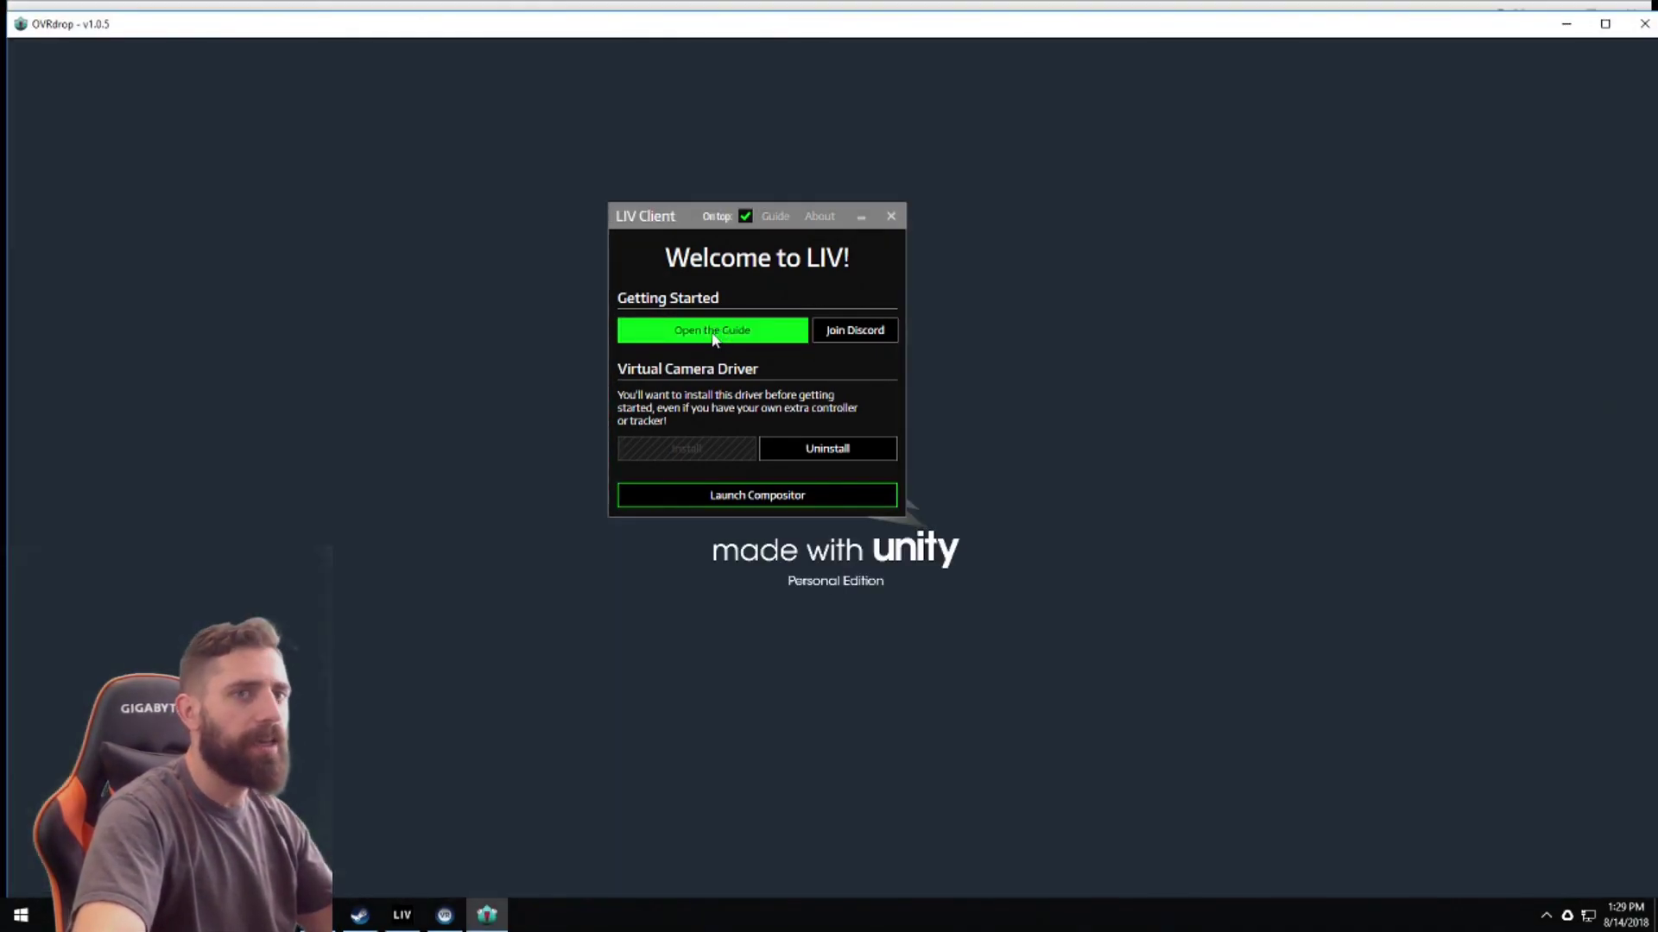
click(1566, 24)
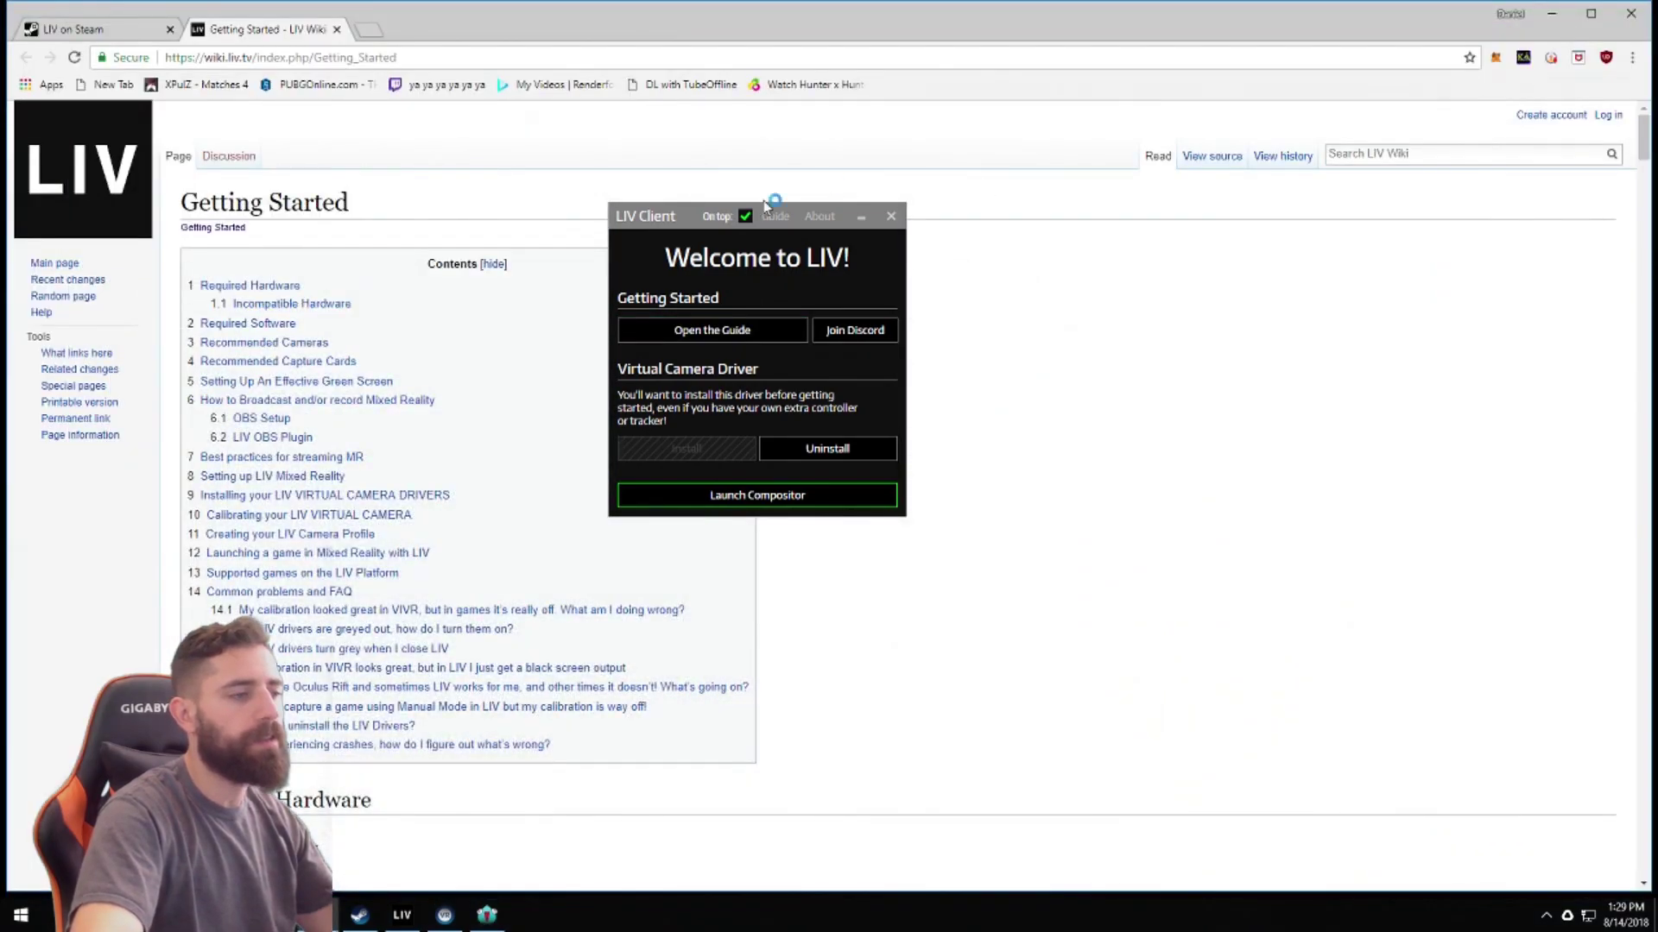
scroll(531, 475, down, 15)
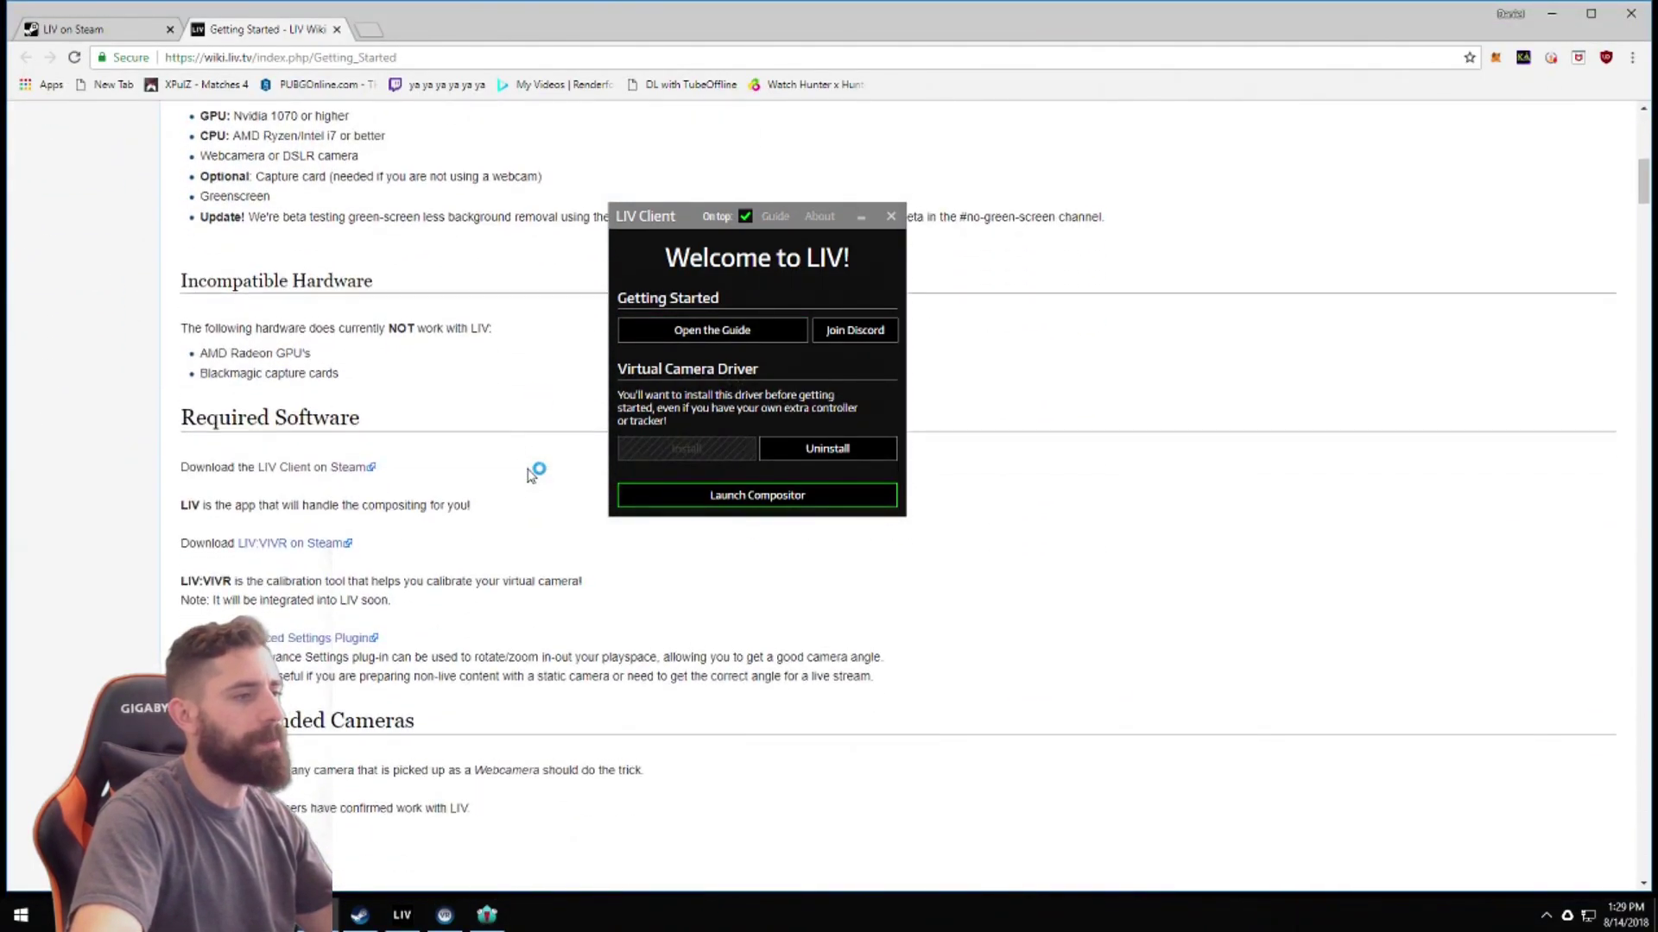
scroll(531, 475, down, 4)
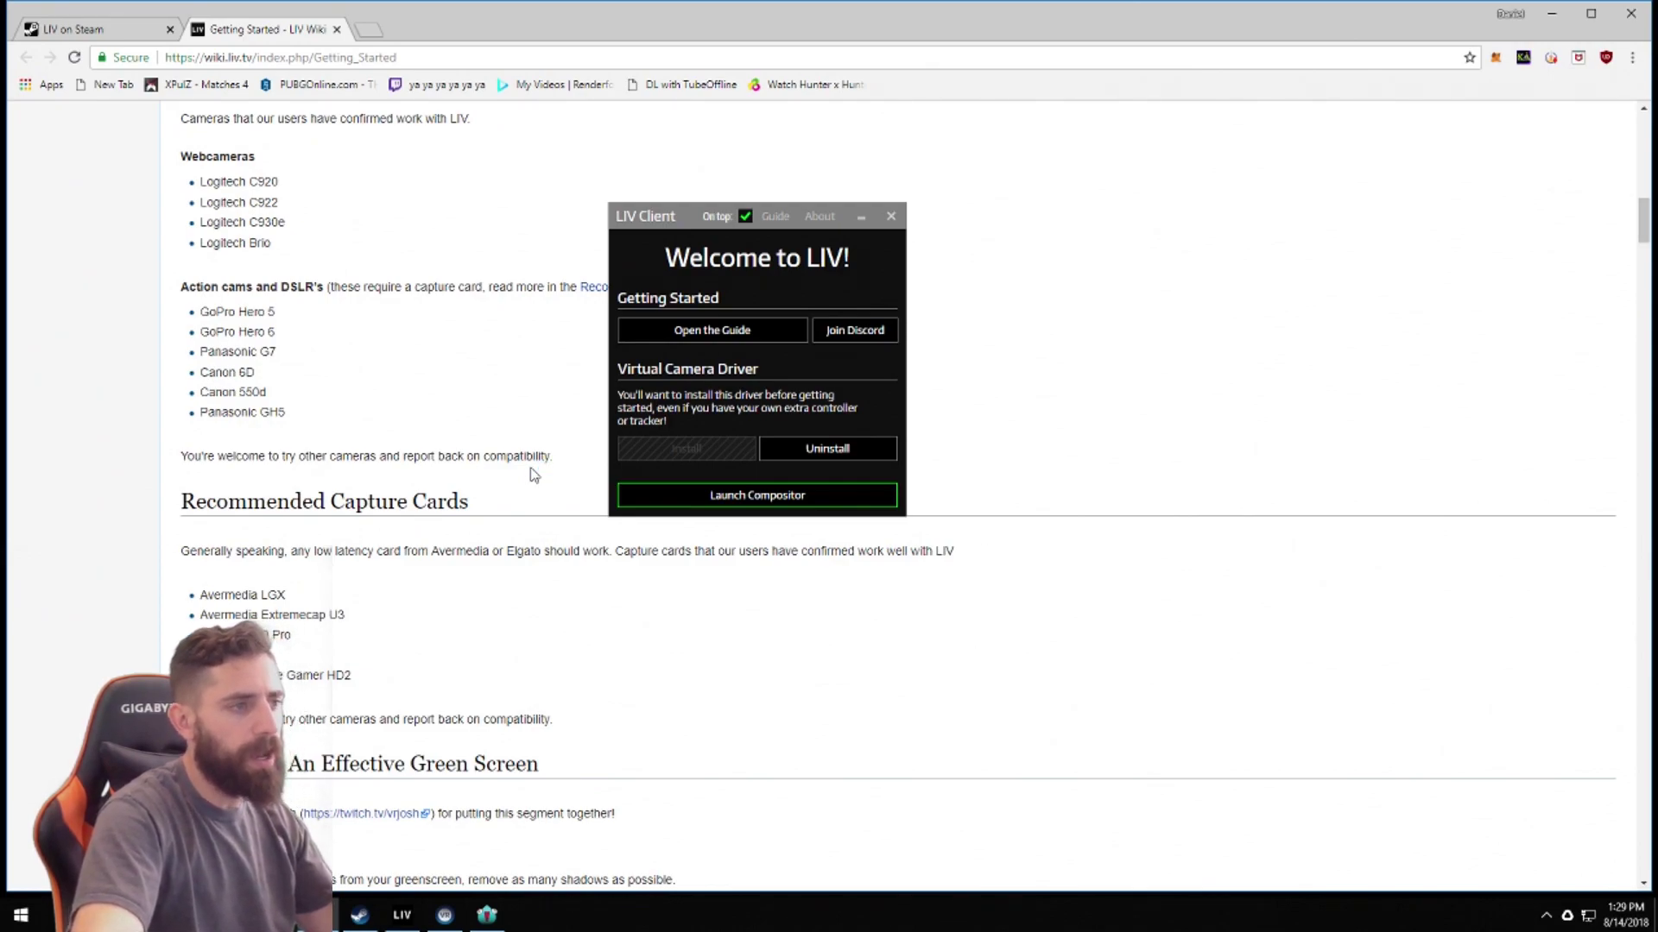
scroll(533, 475, down, 5)
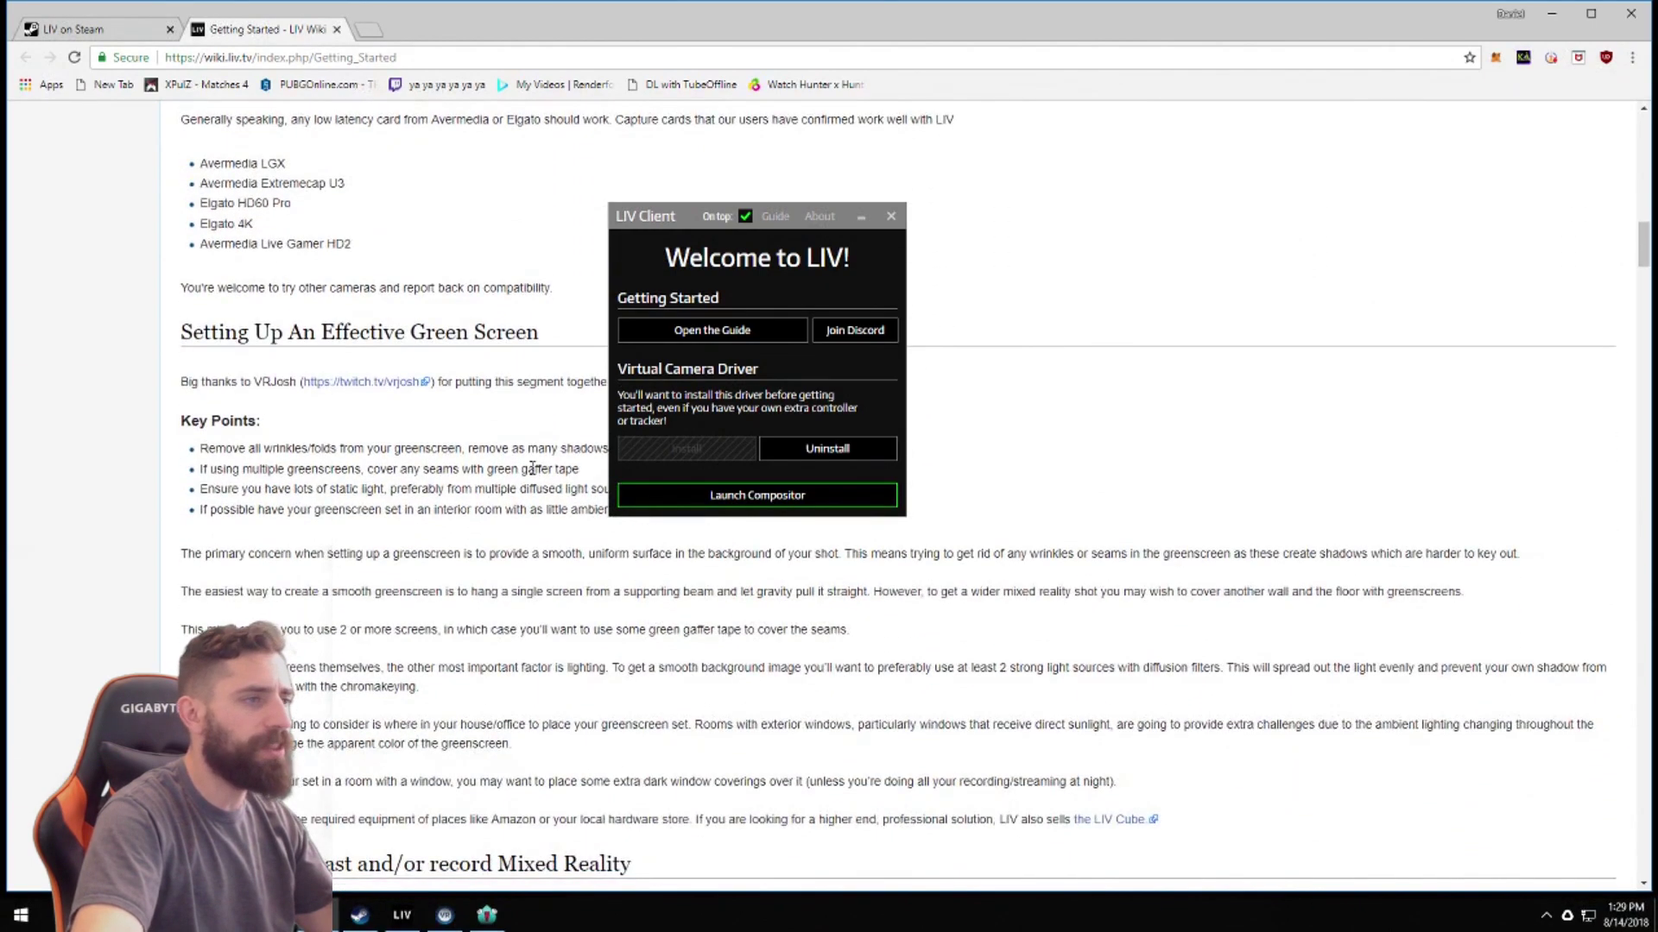
scroll(533, 471, down, 9)
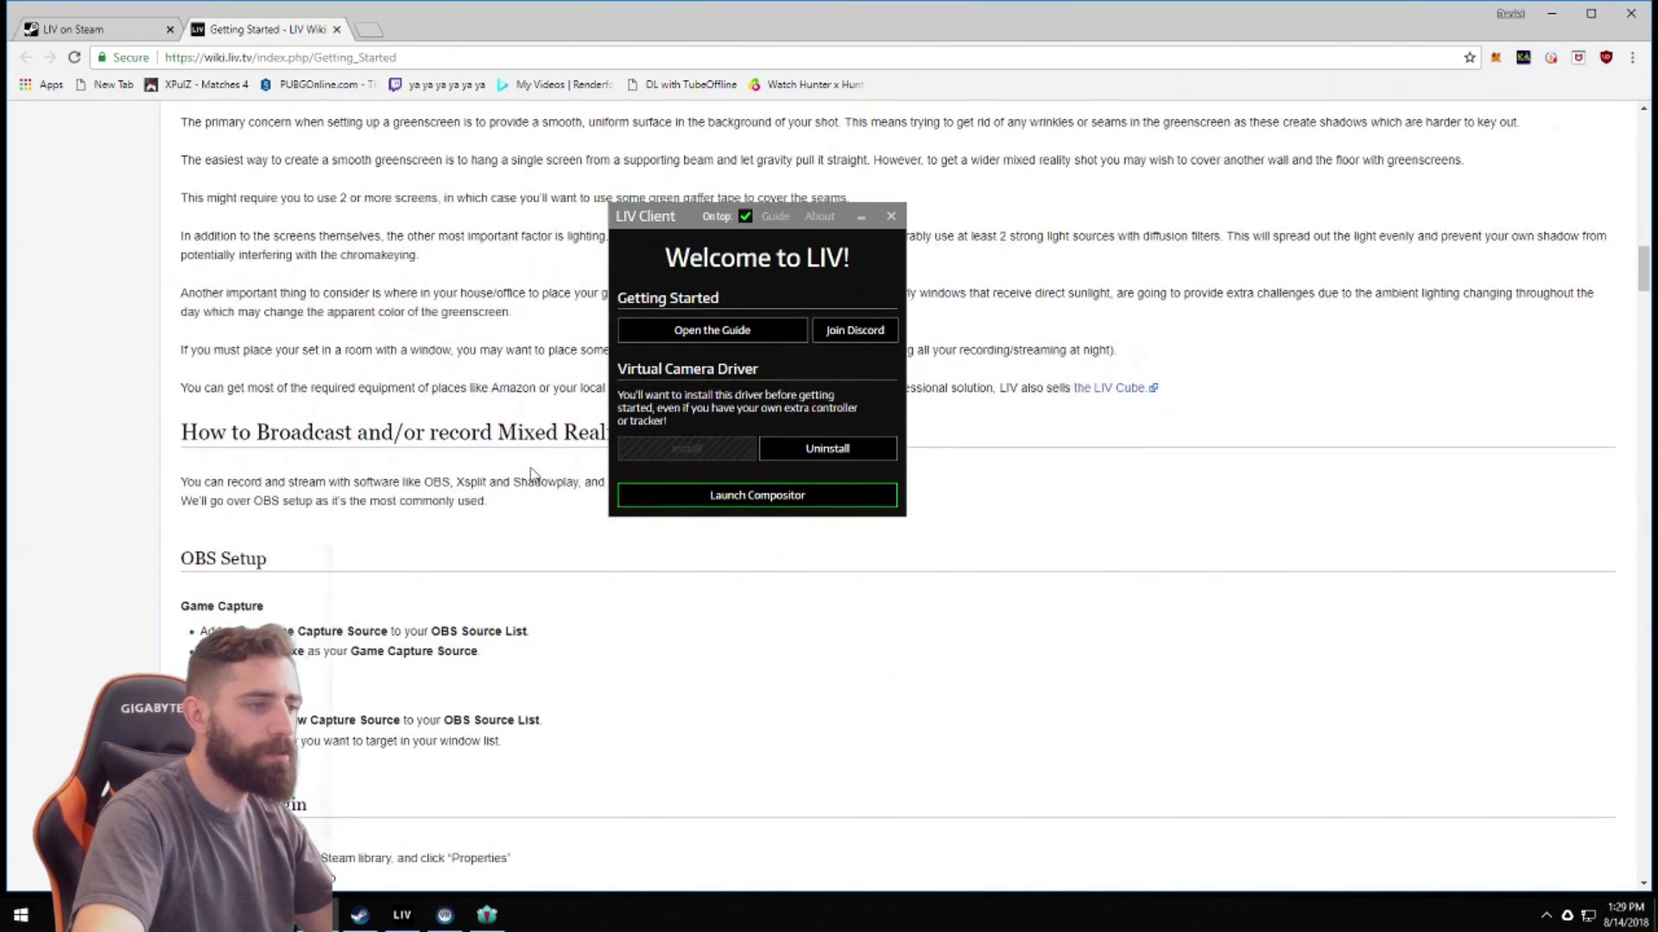
scroll(533, 474, down, 6)
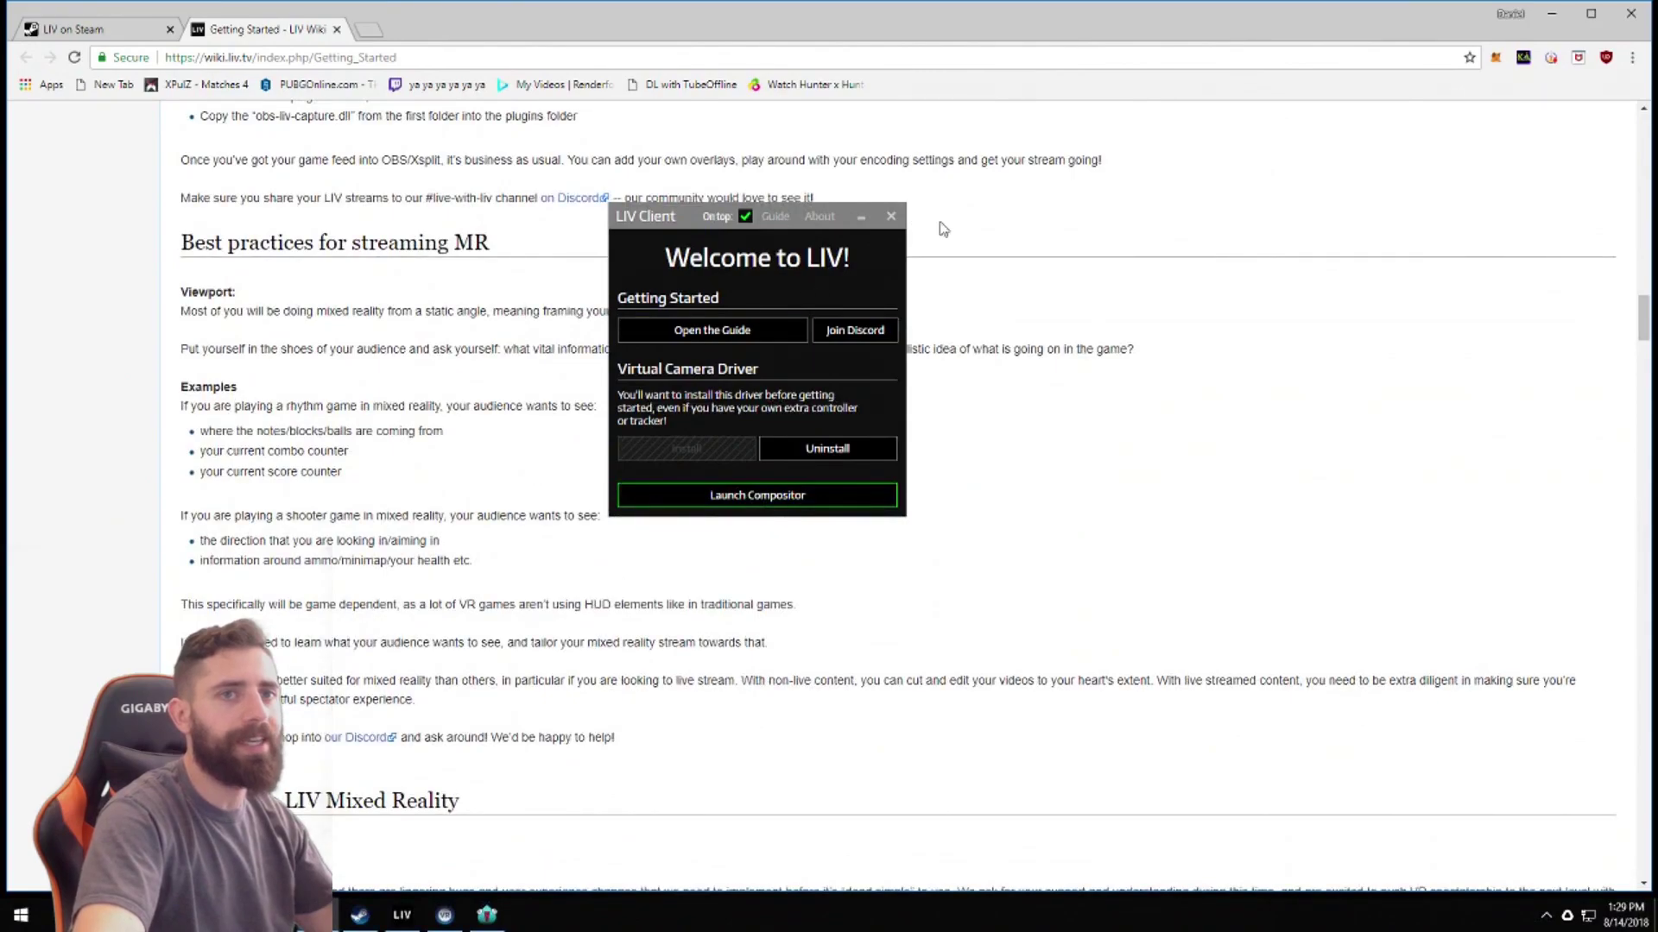
click(1551, 14)
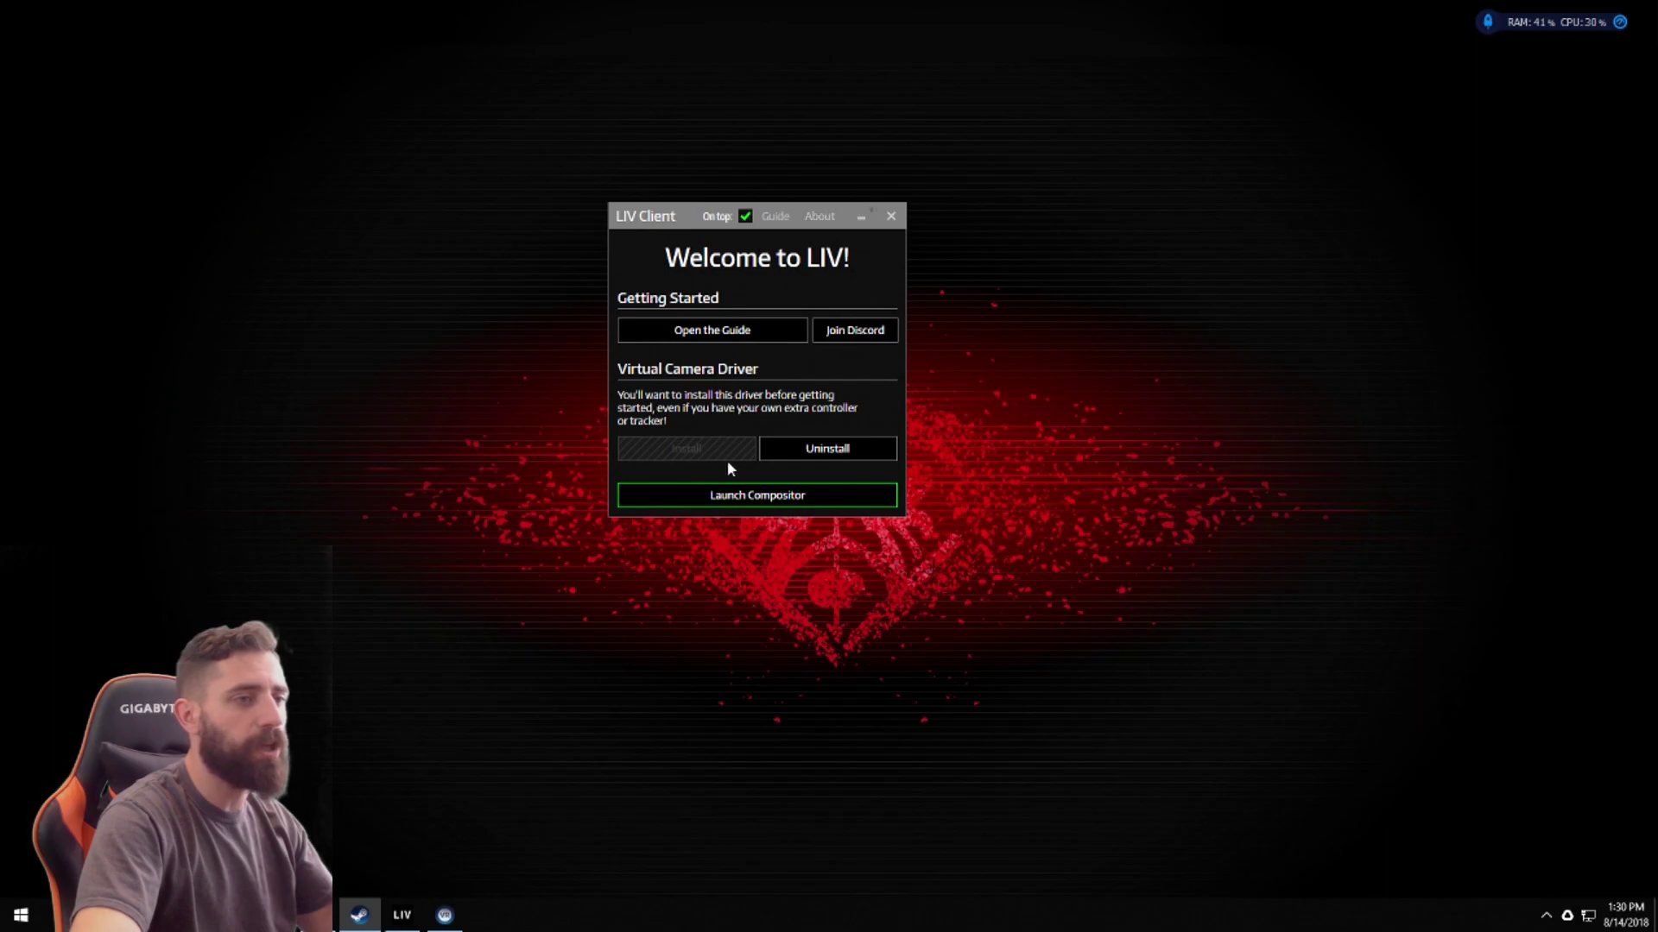
- Launch the LIV compositor from the Welcome to LIV window
click(744, 494)
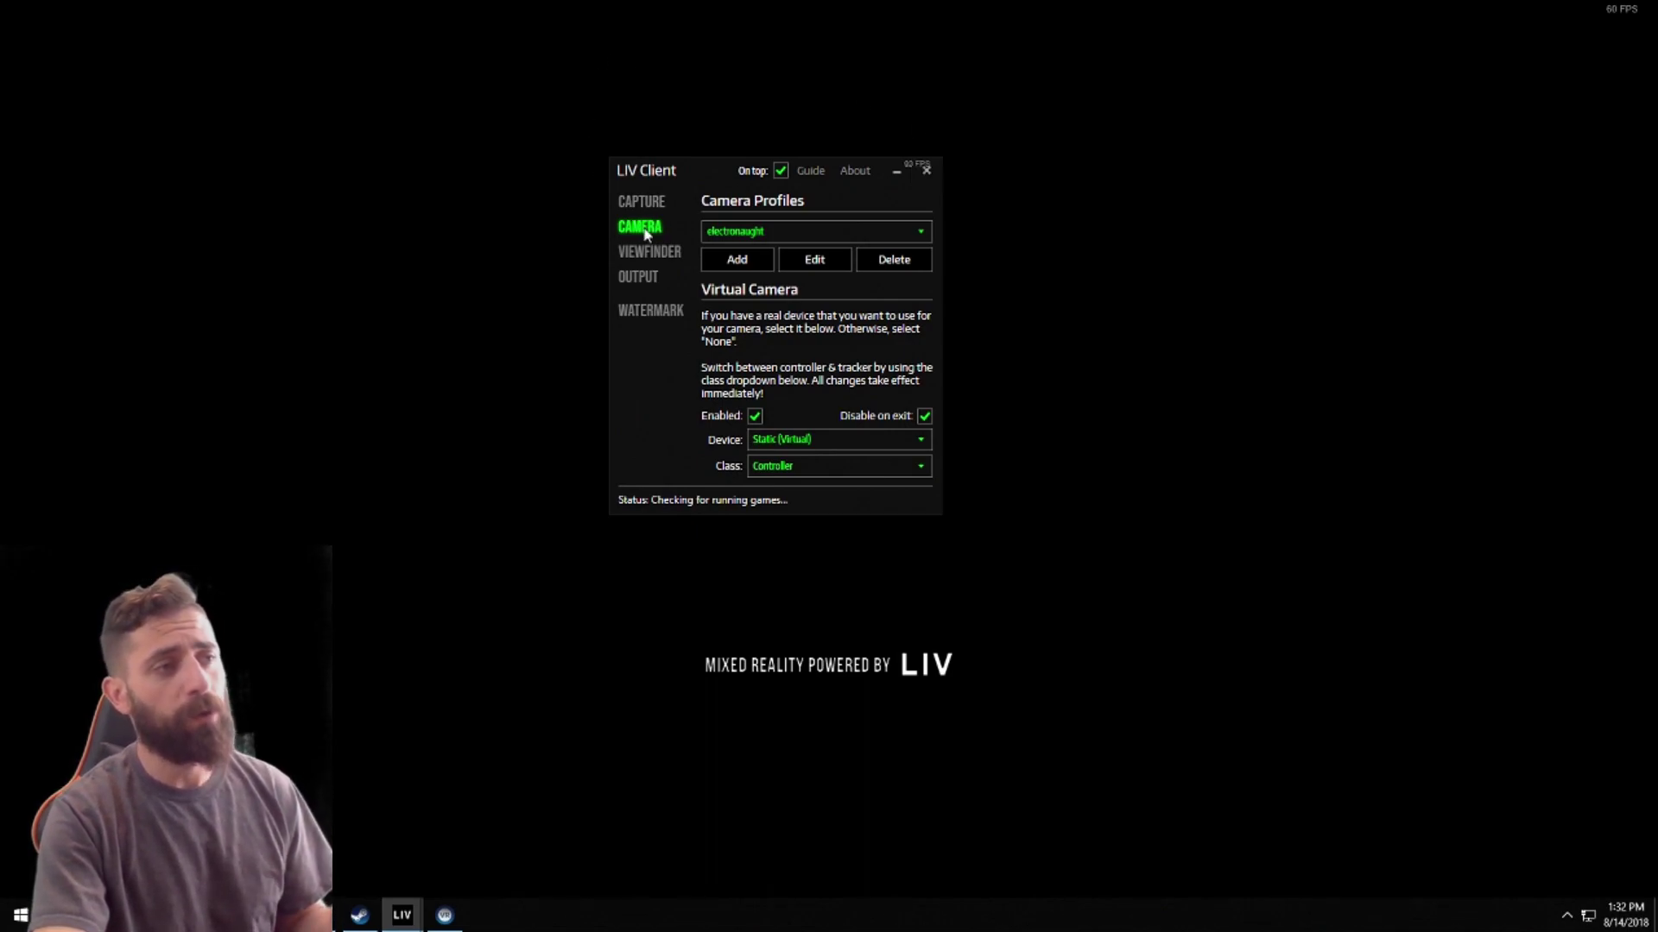
click(721, 259)
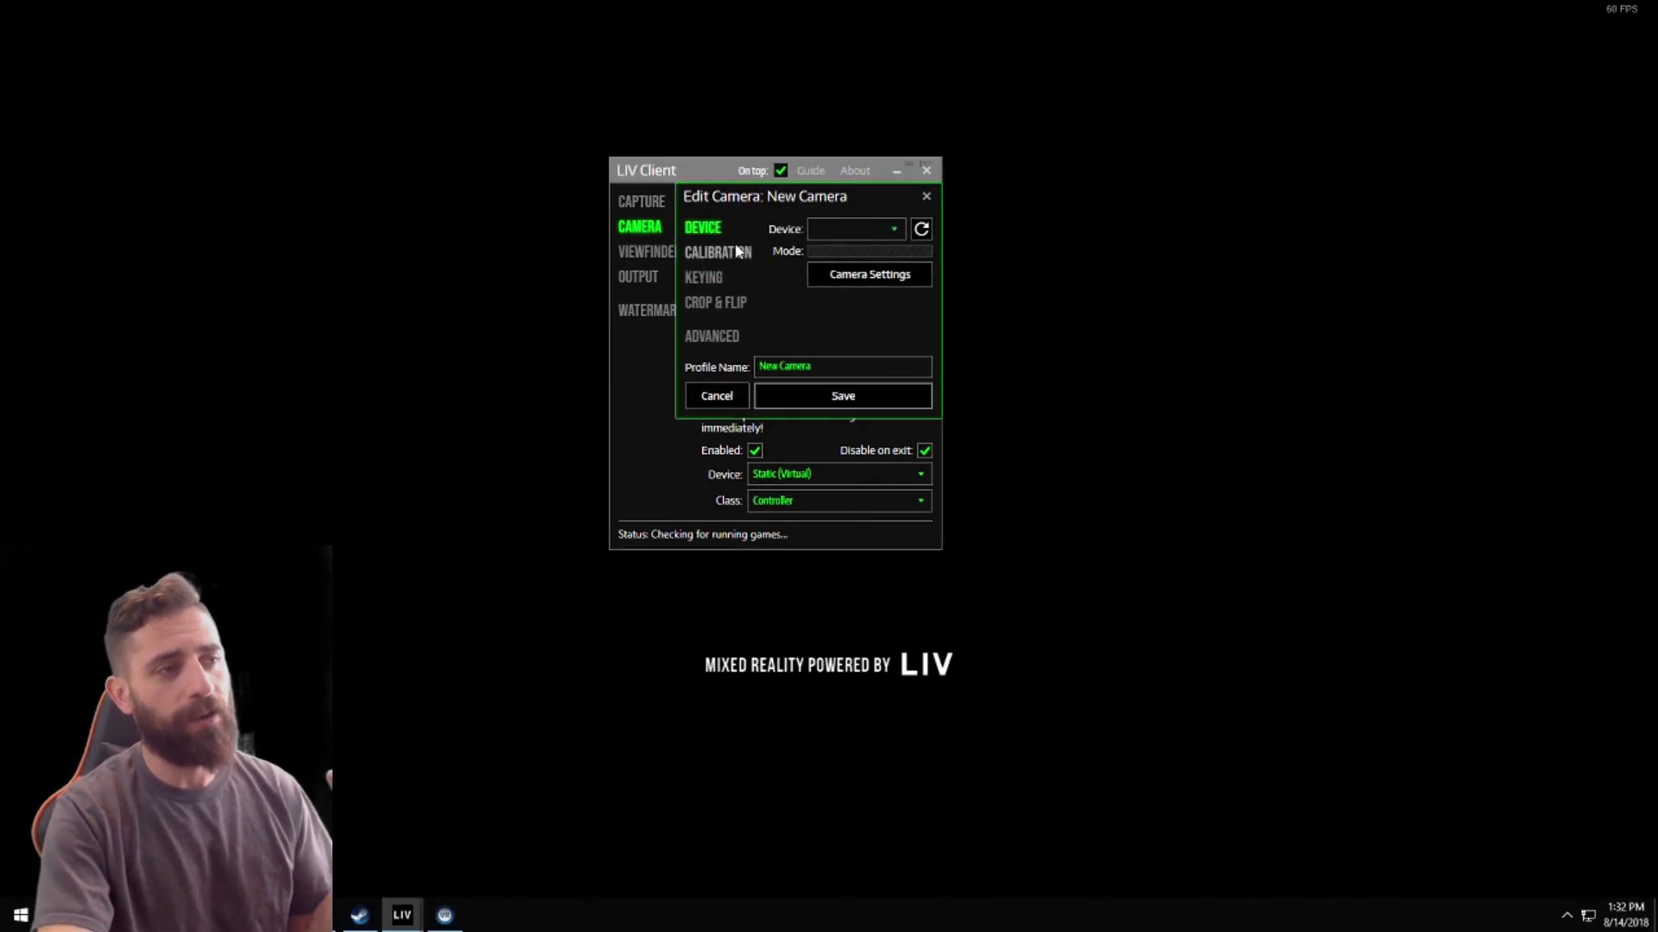
click(860, 233)
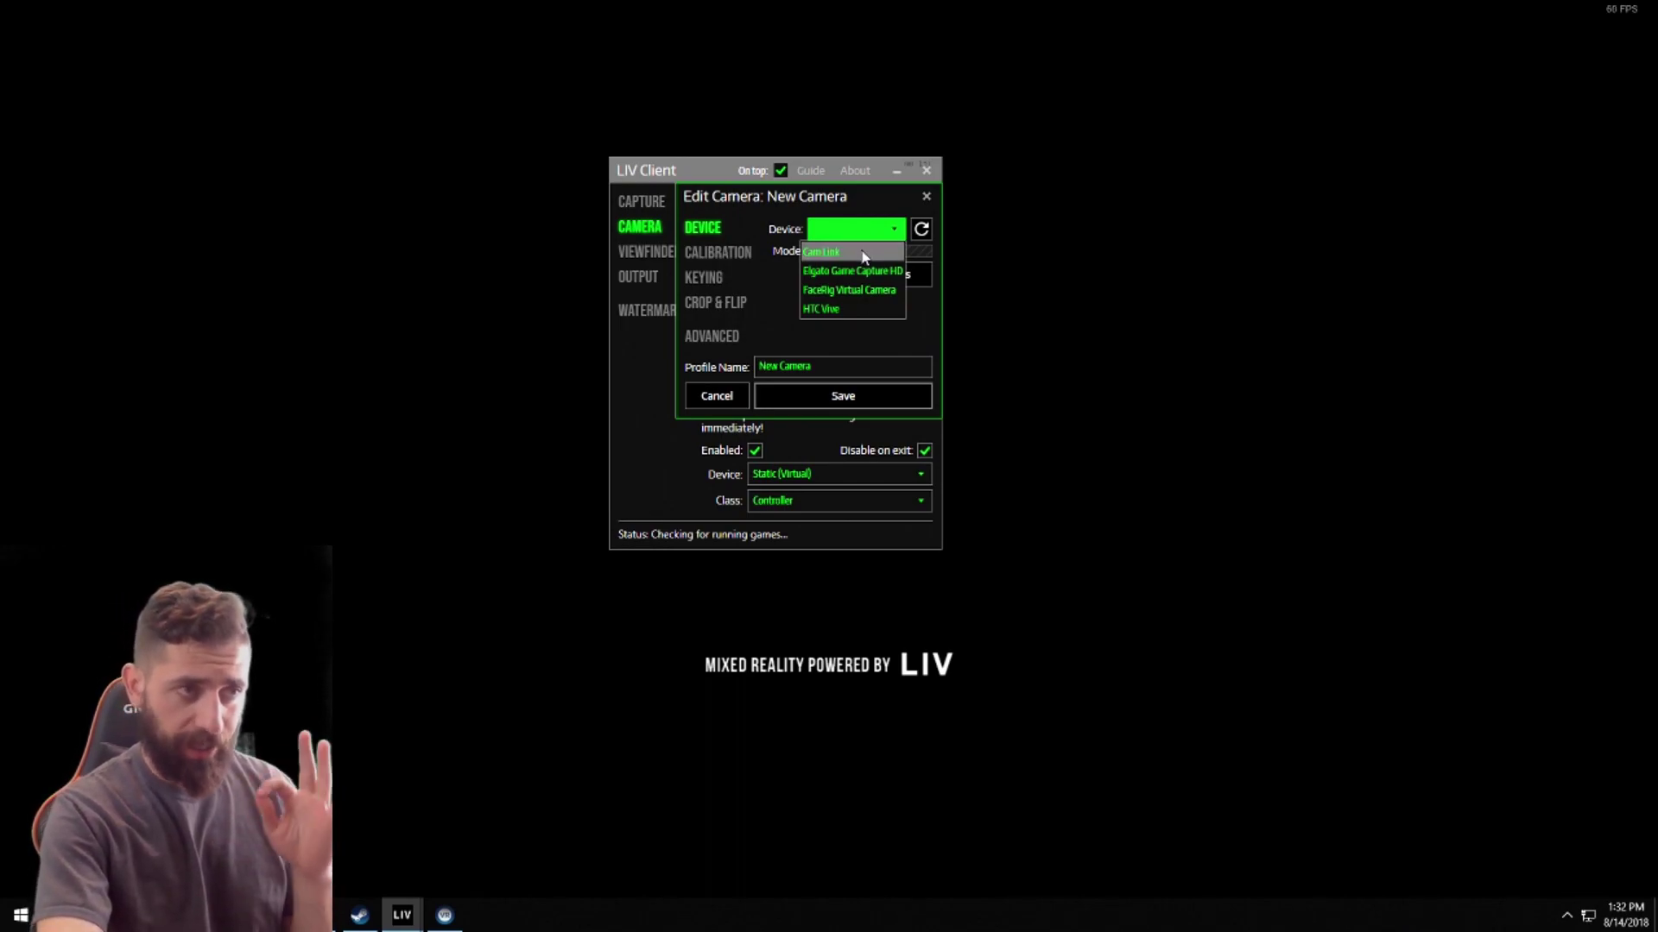
click(862, 252)
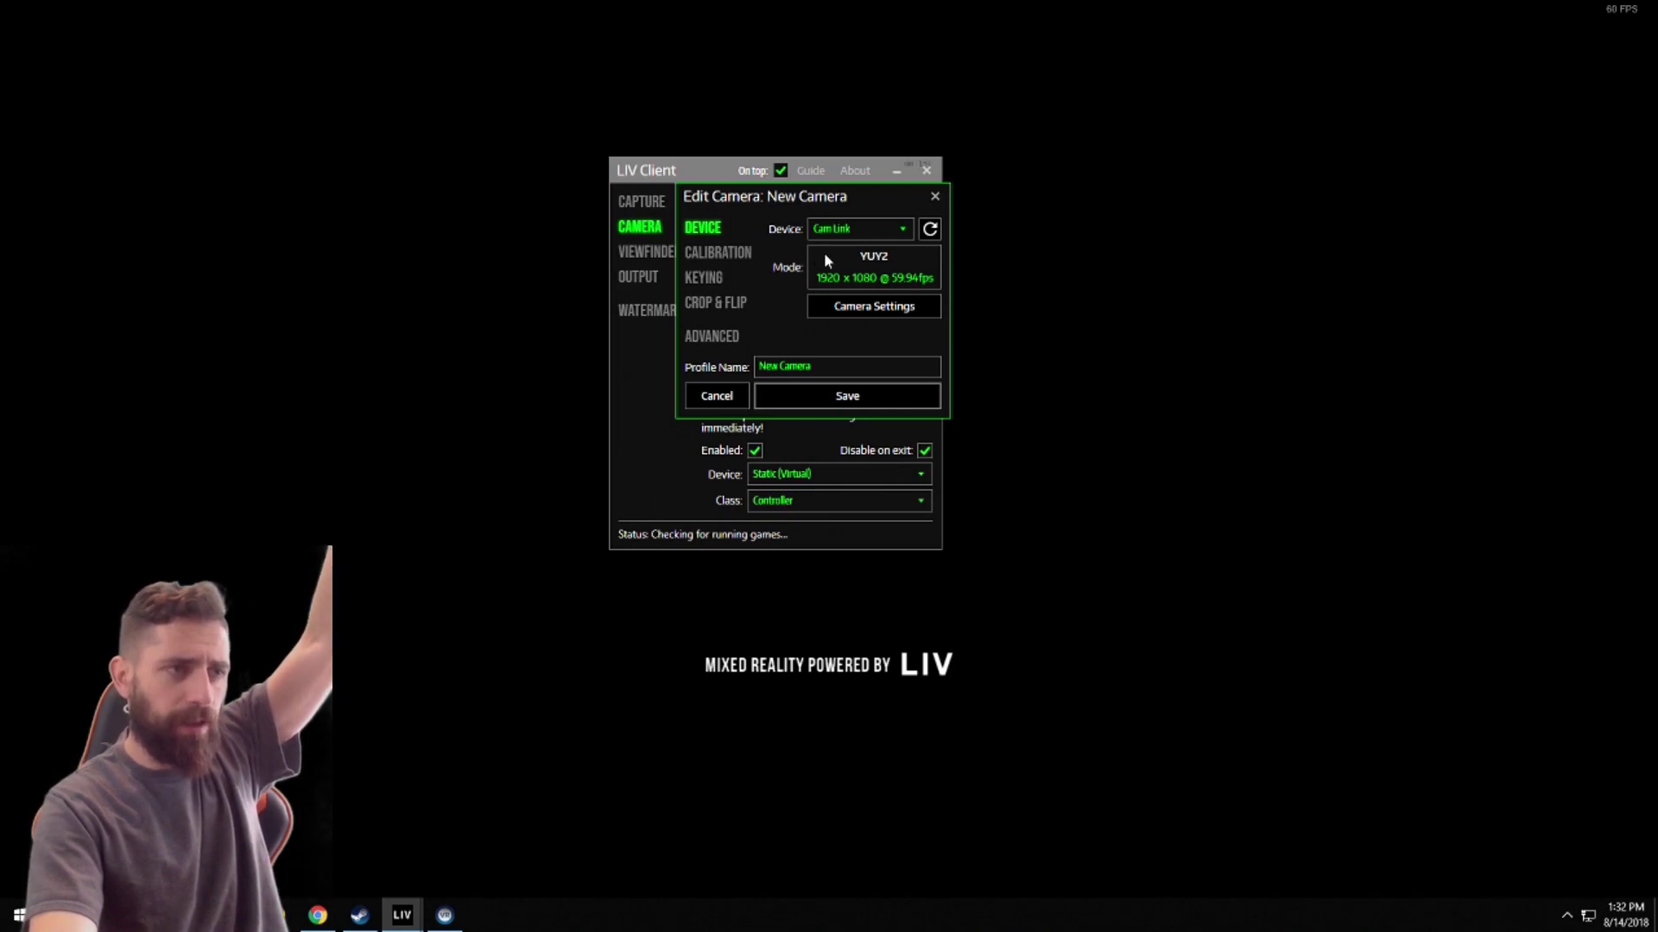
click(930, 229)
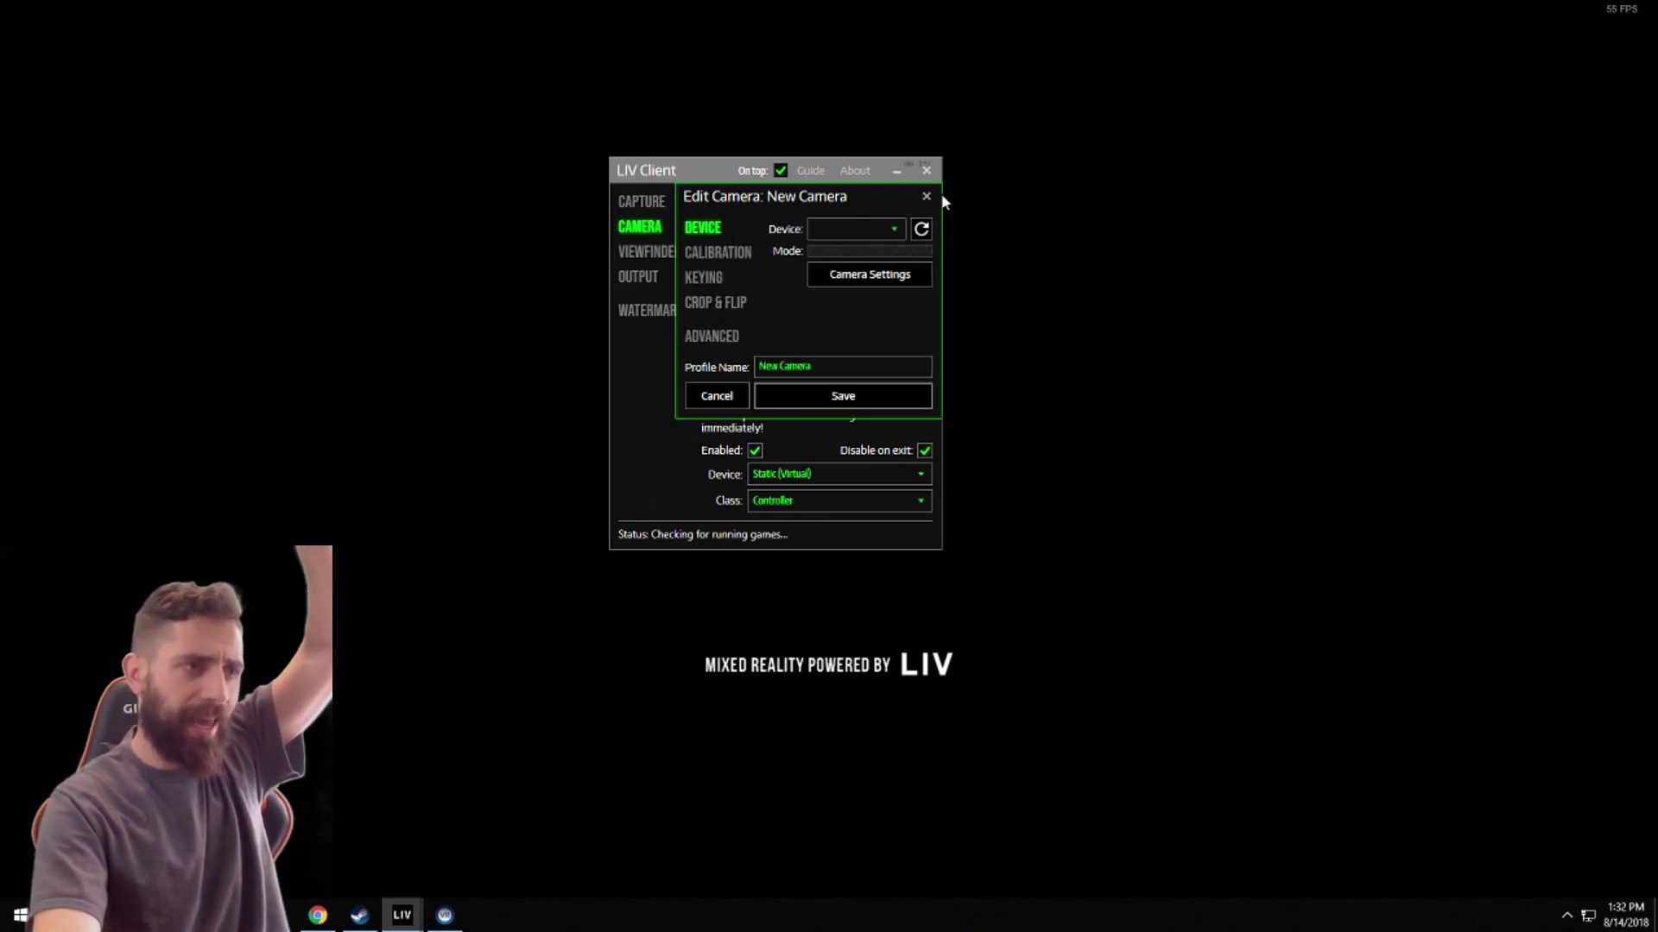
click(925, 196)
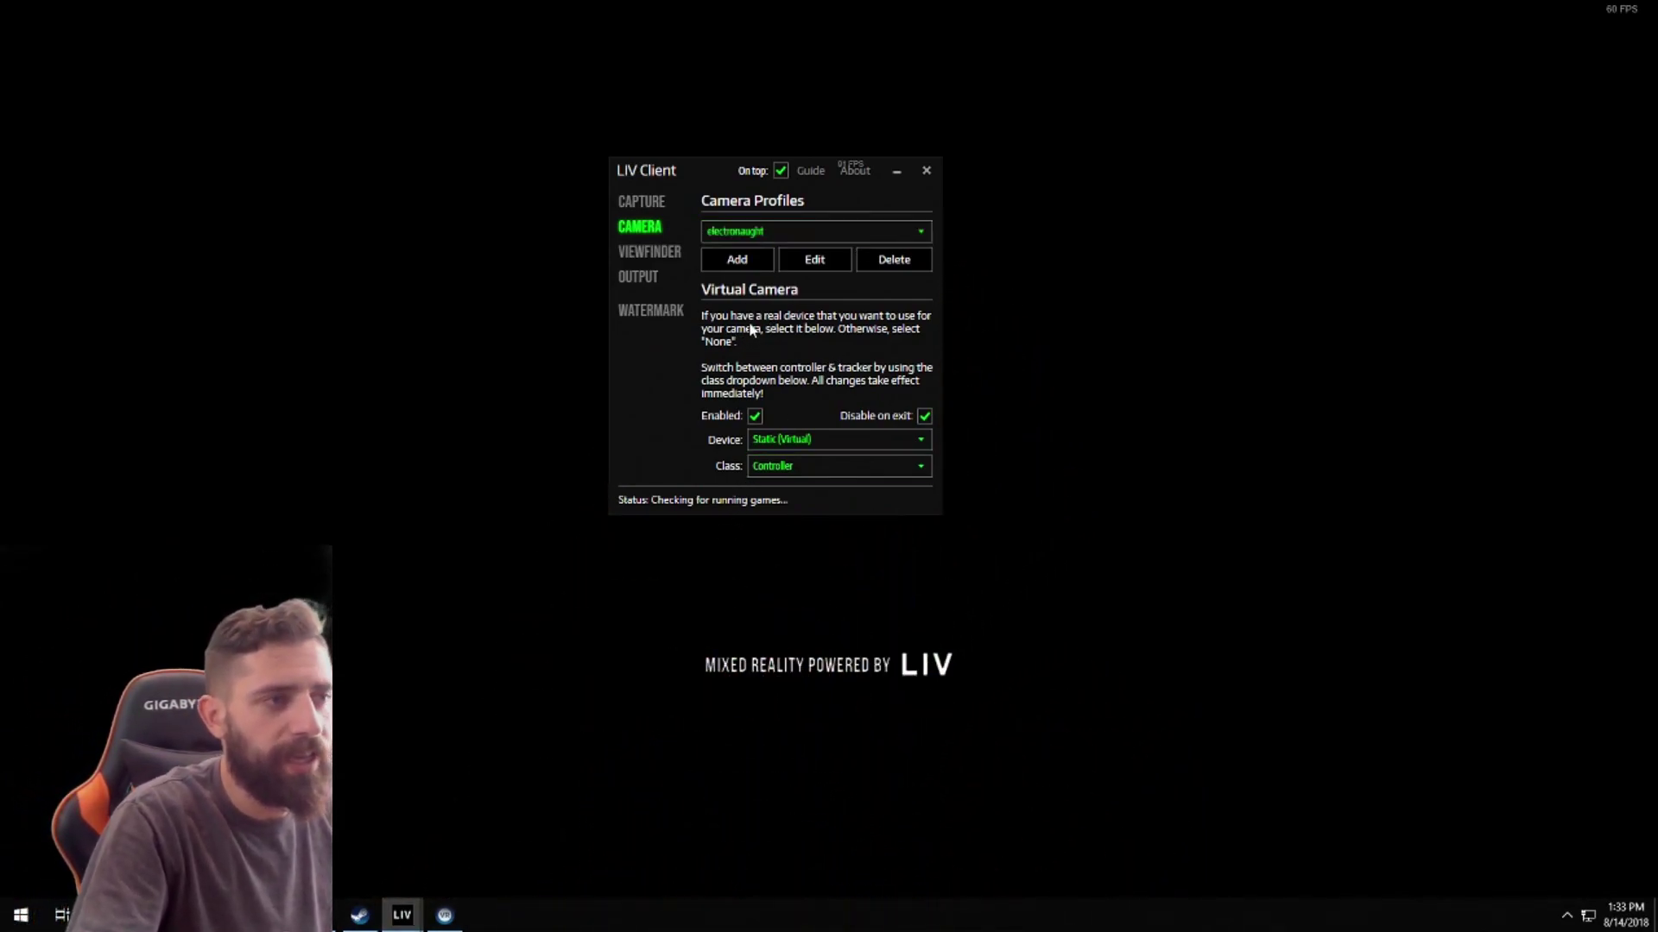
click(830, 249)
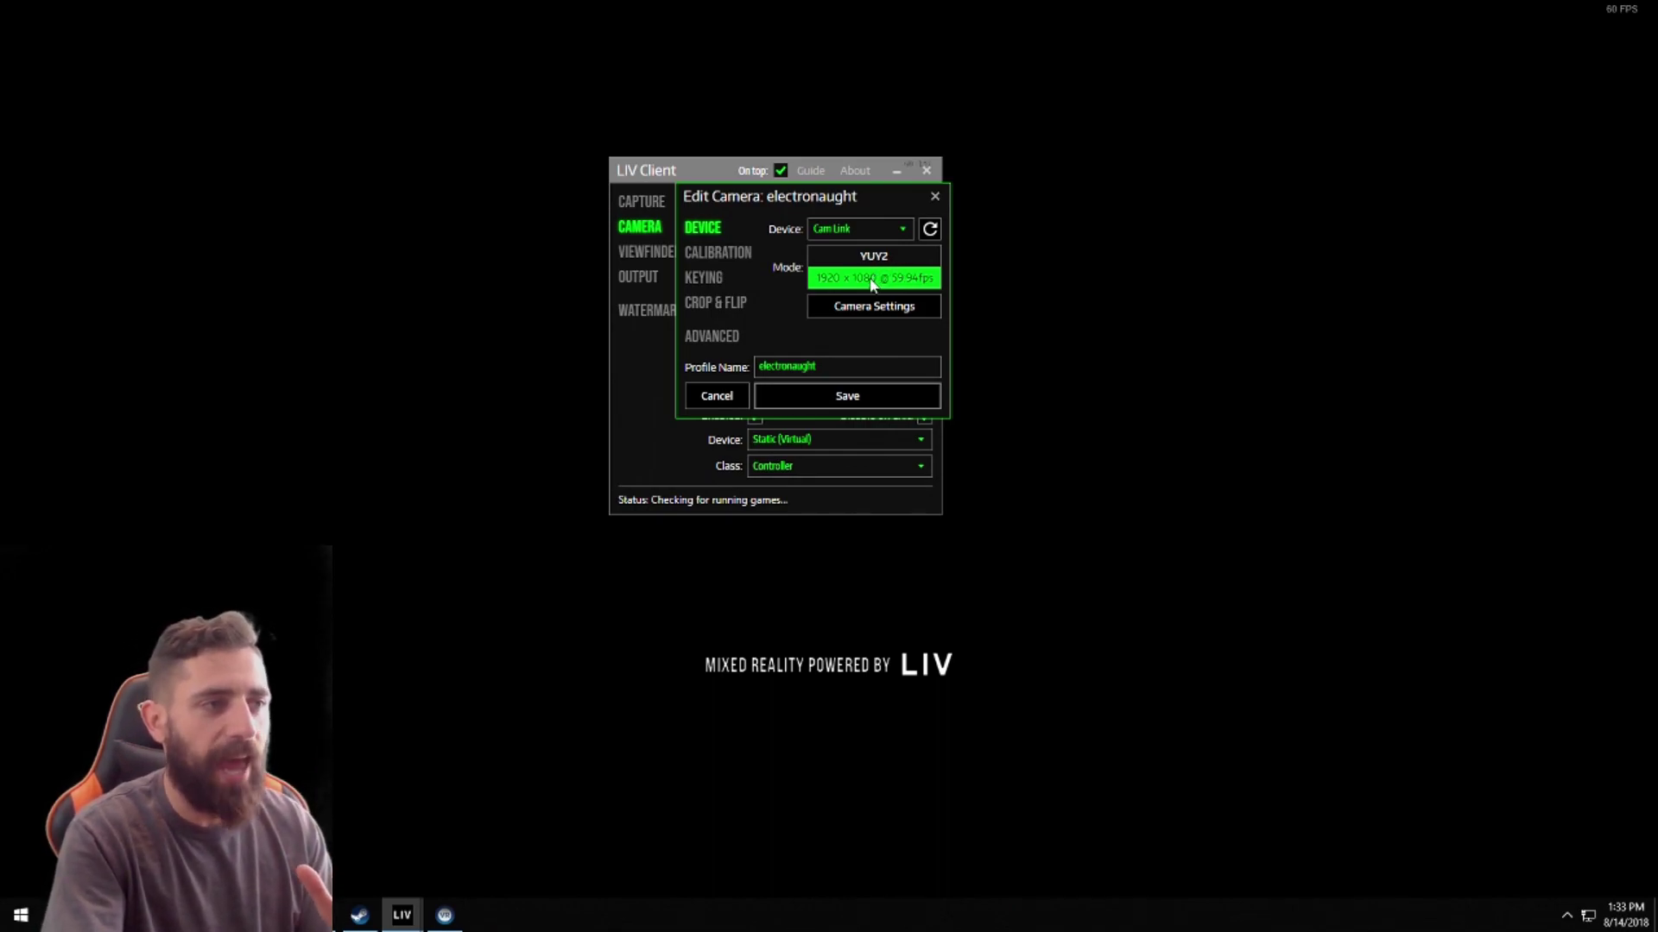
- Review the camera's calibration and keying settings (threshold 0.44, smoothness 0.05) in Edit Camera
click(725, 254)
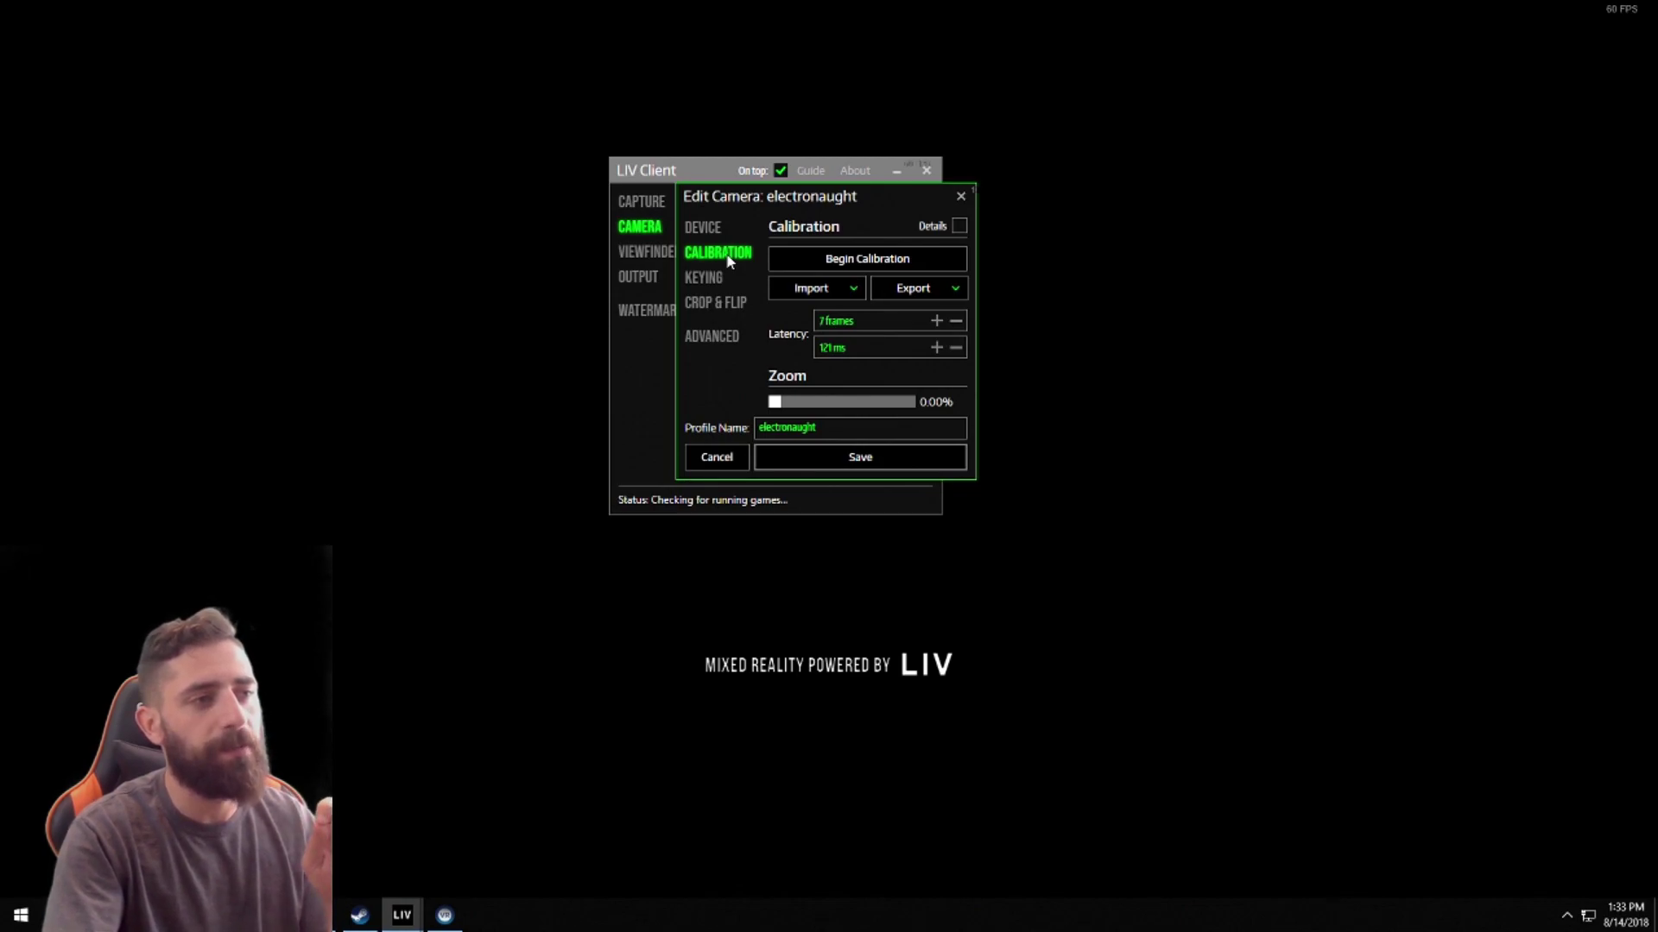
click(713, 279)
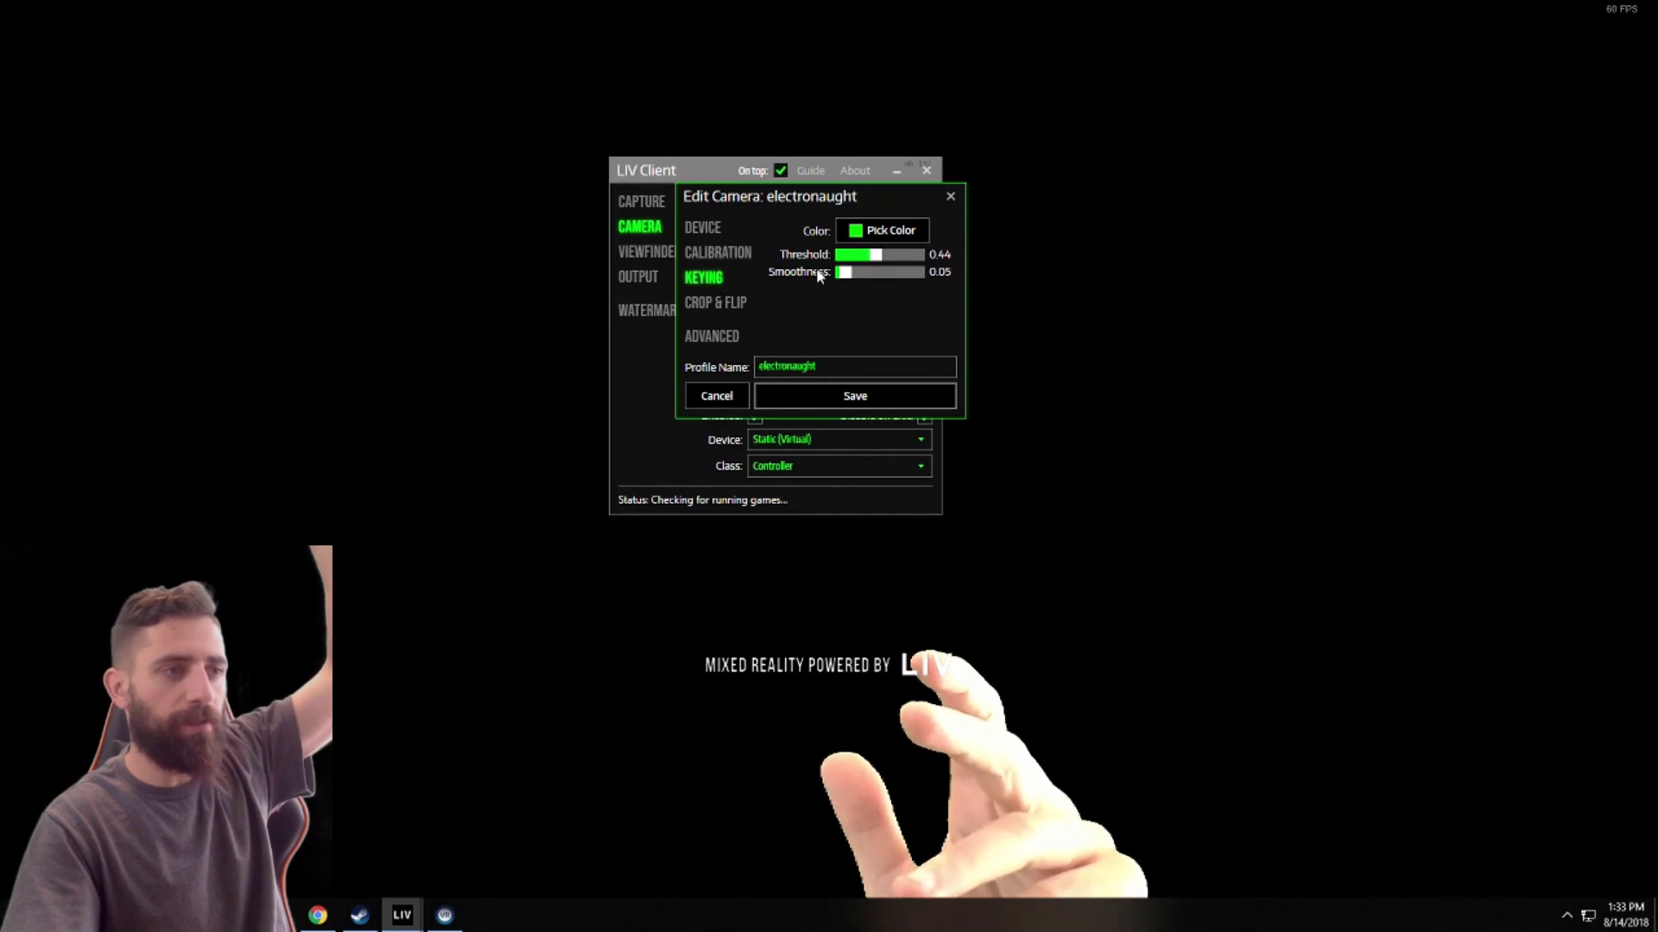
click(730, 304)
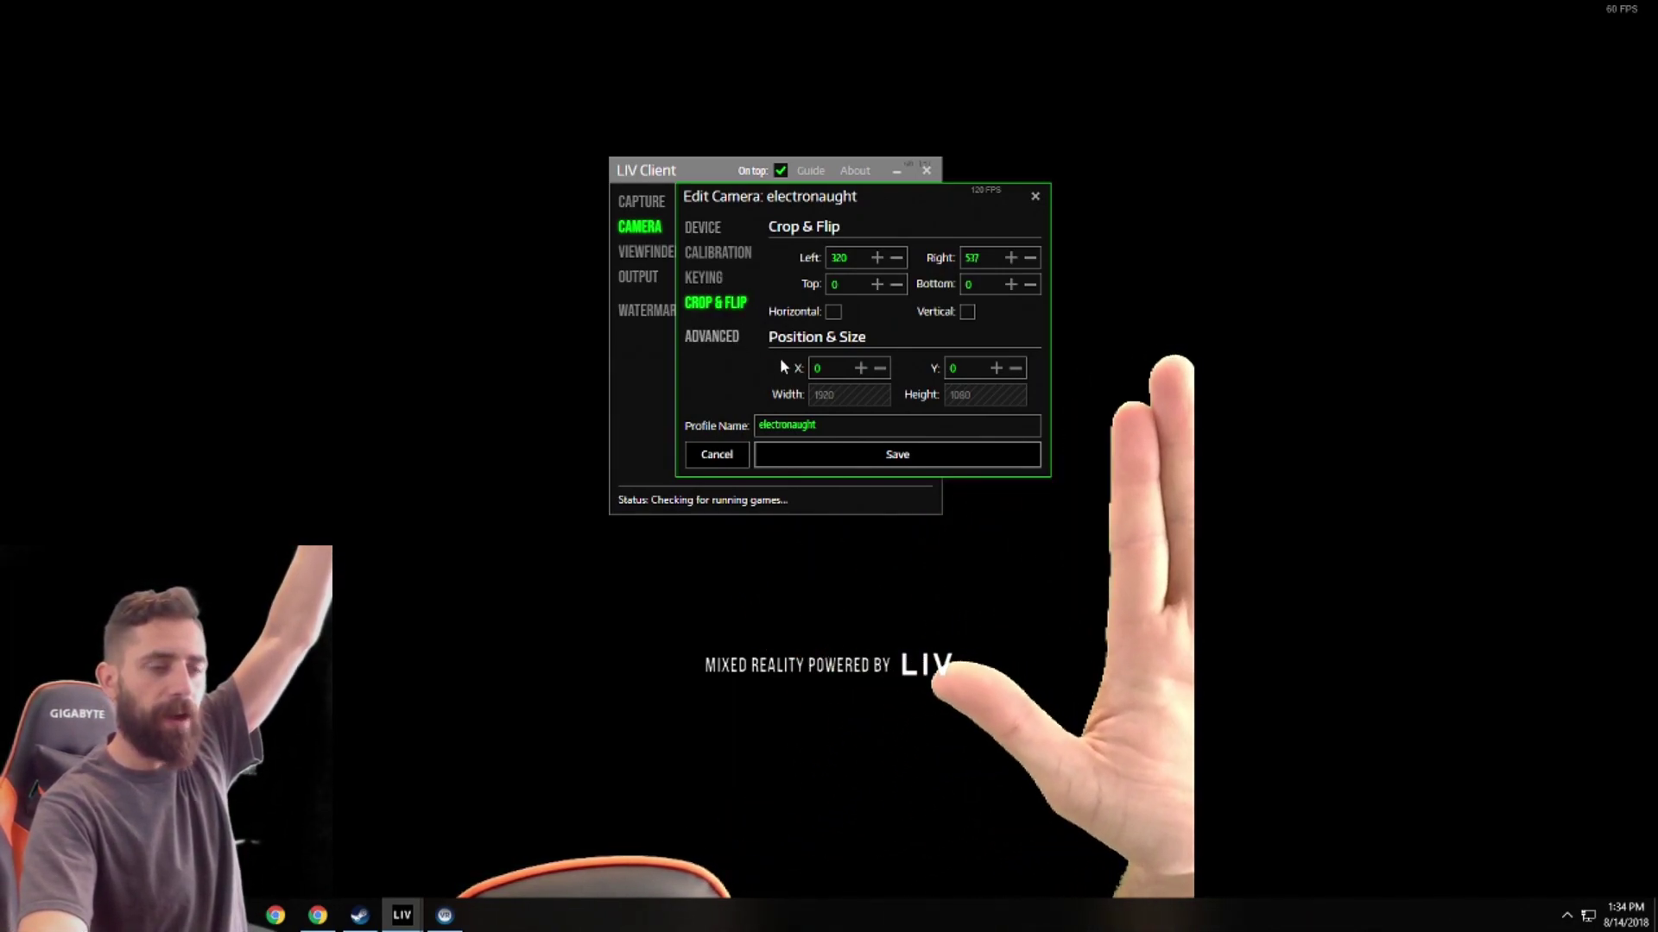
- Nudge the camera's right-side crop to 516 and save the camera profile
click(1009, 258)
click(1009, 259)
click(1009, 258)
click(1009, 258)
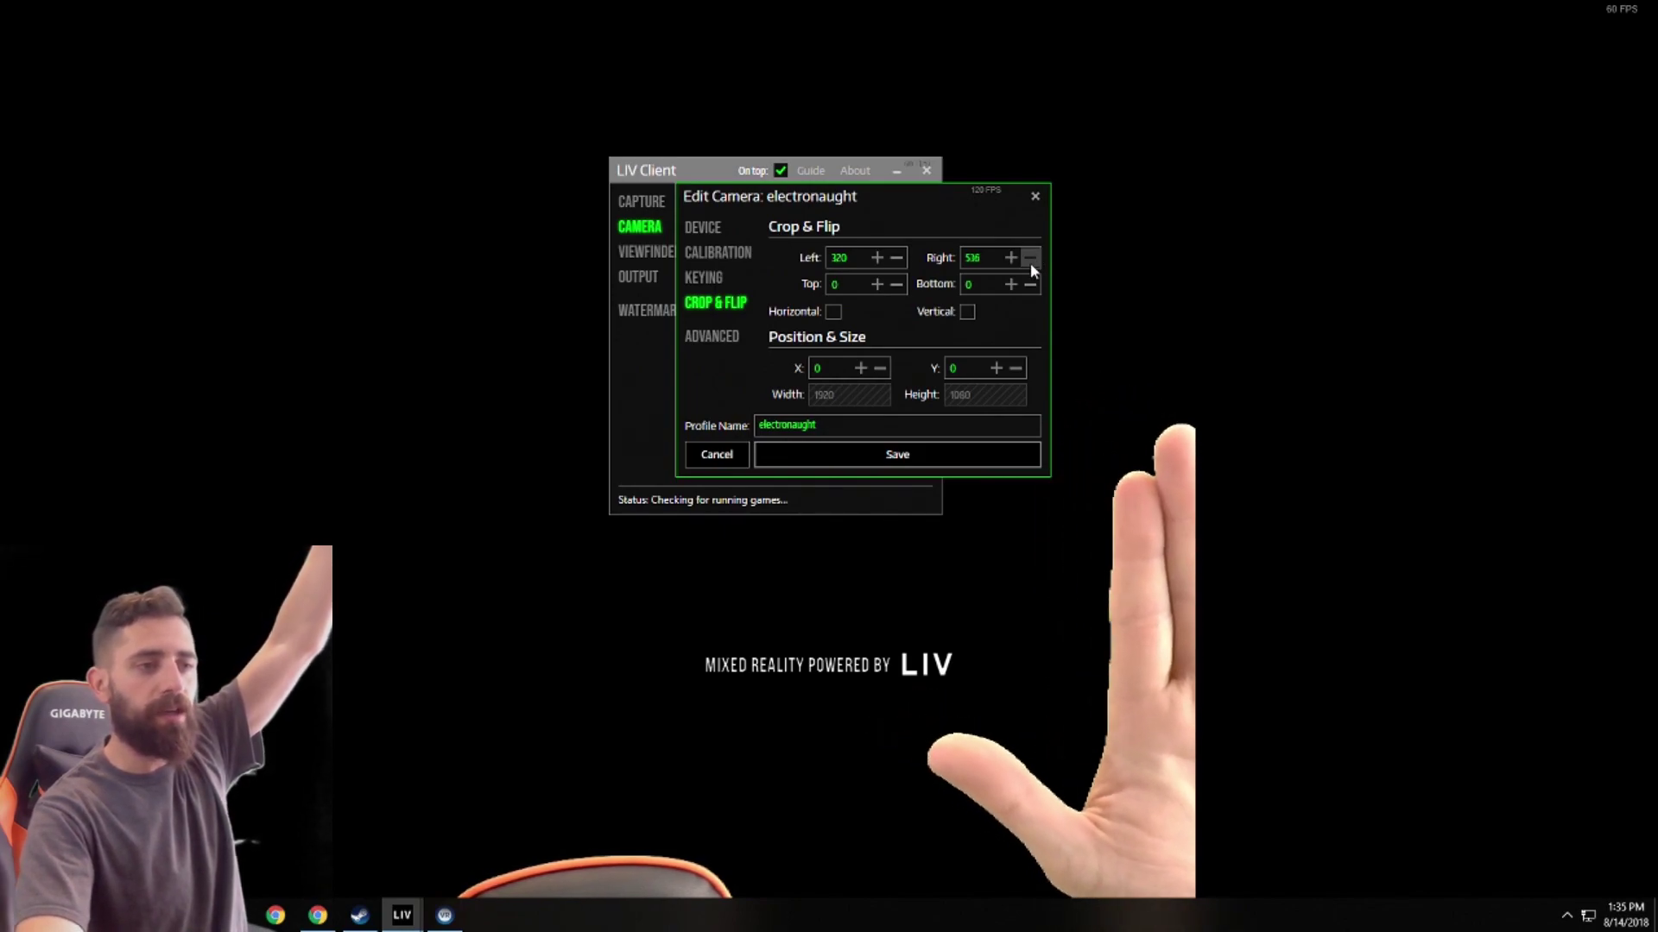
click(981, 467)
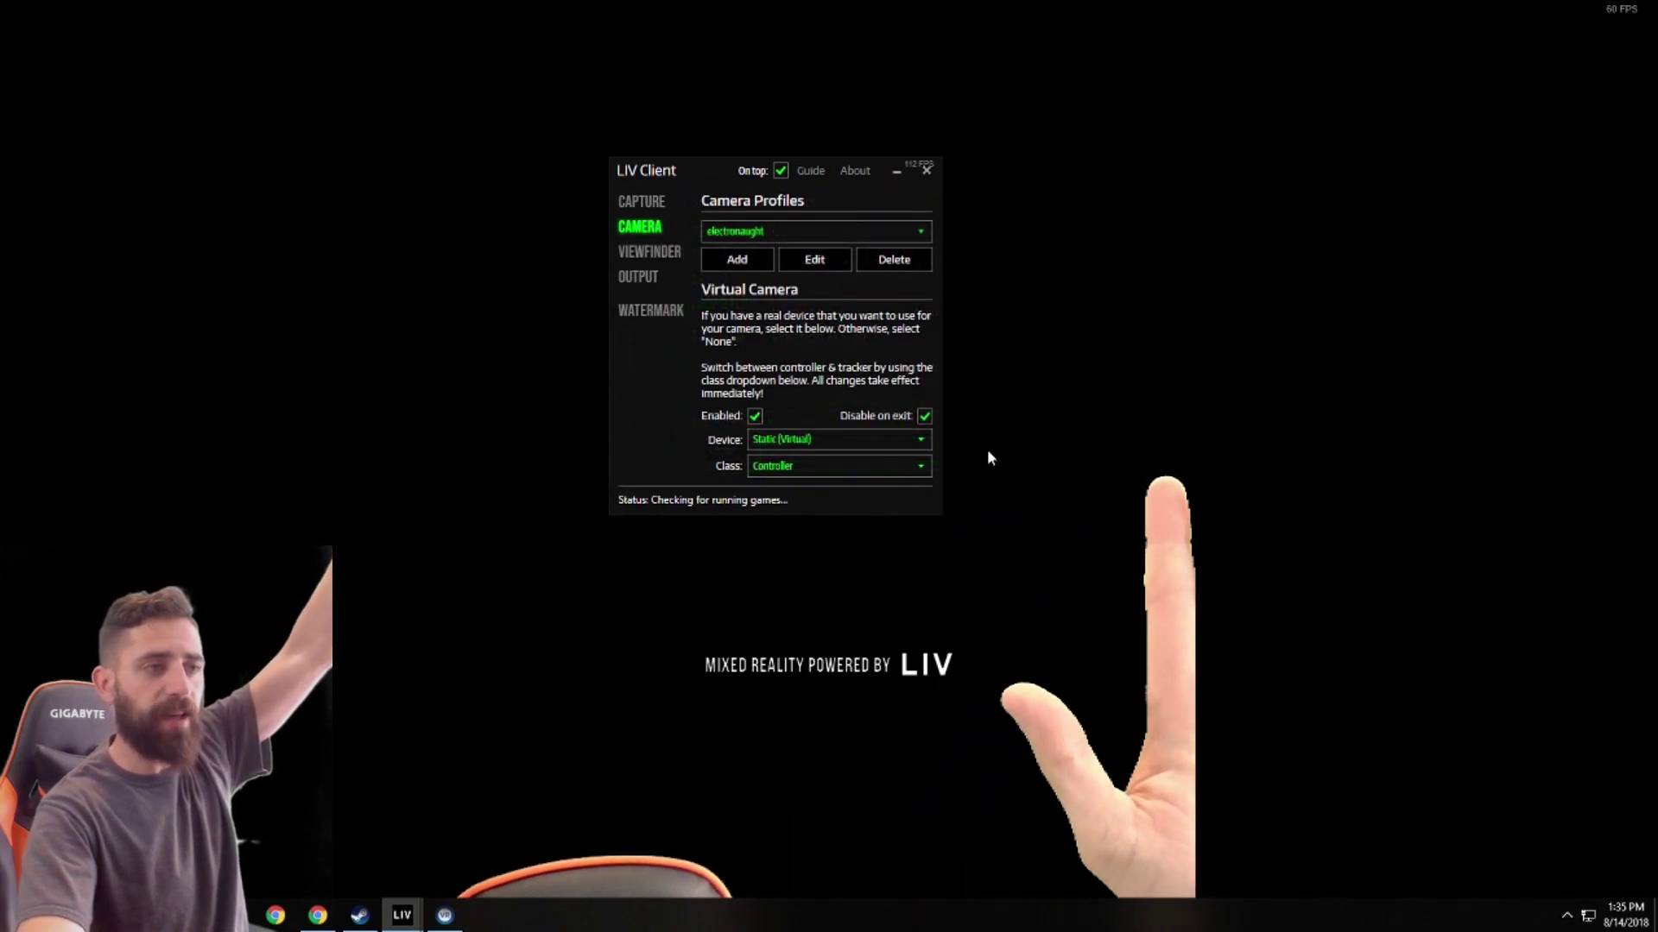
- Reopen the camera profile, begin calibration, and bring the VIVR calibration window forward
click(810, 261)
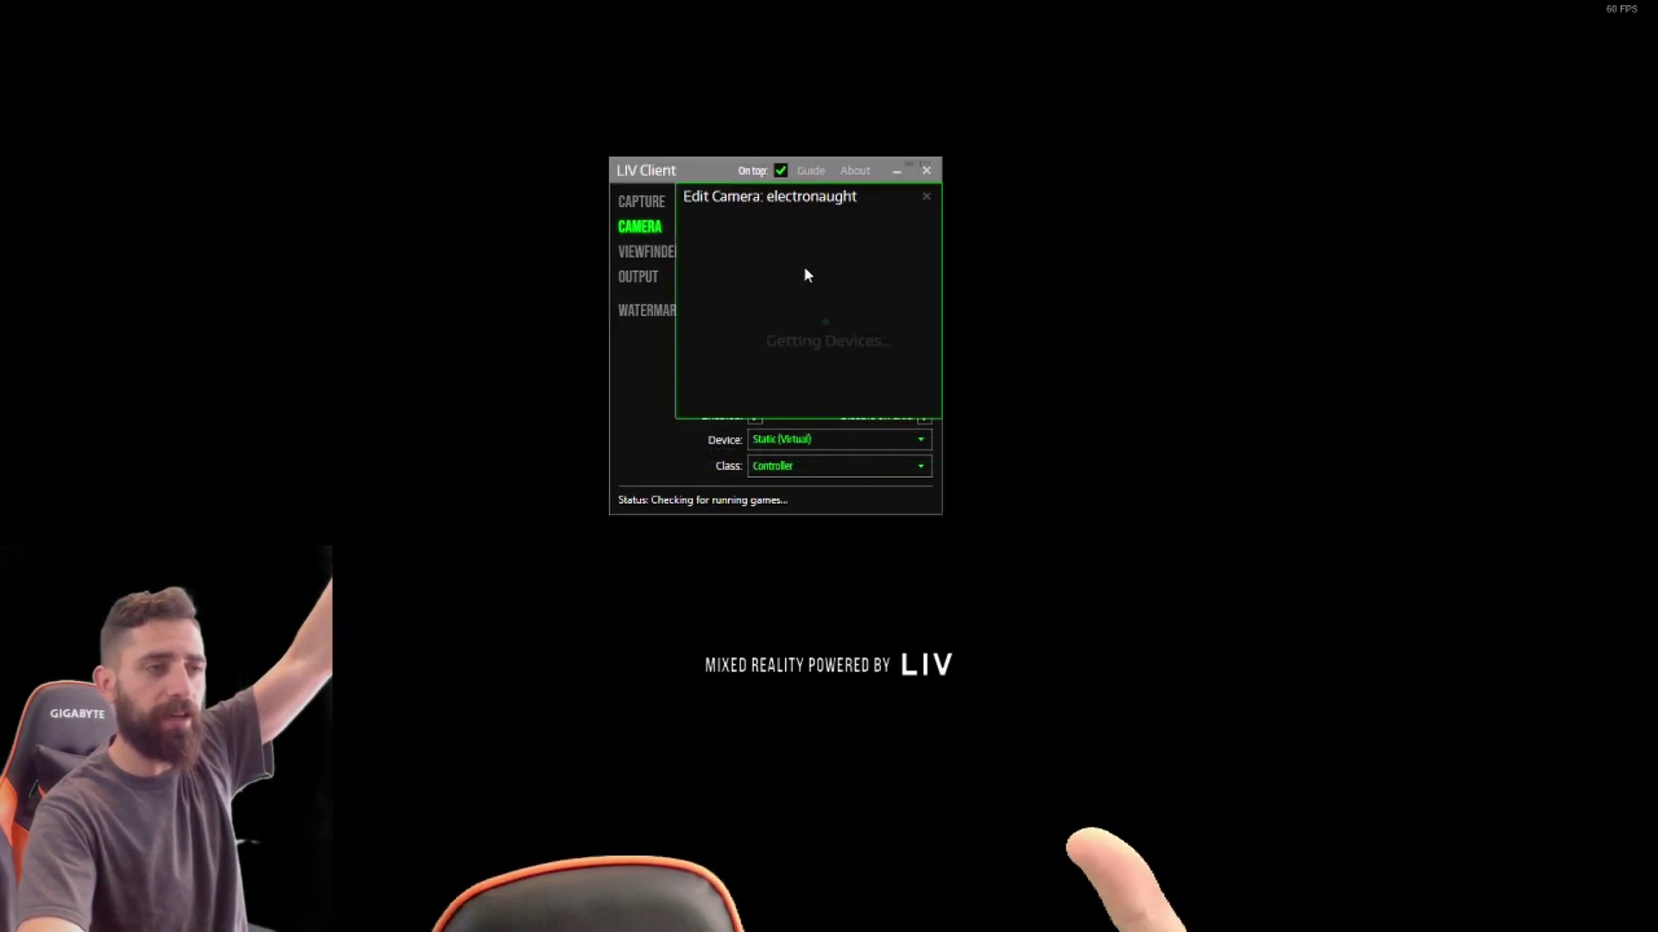
click(739, 252)
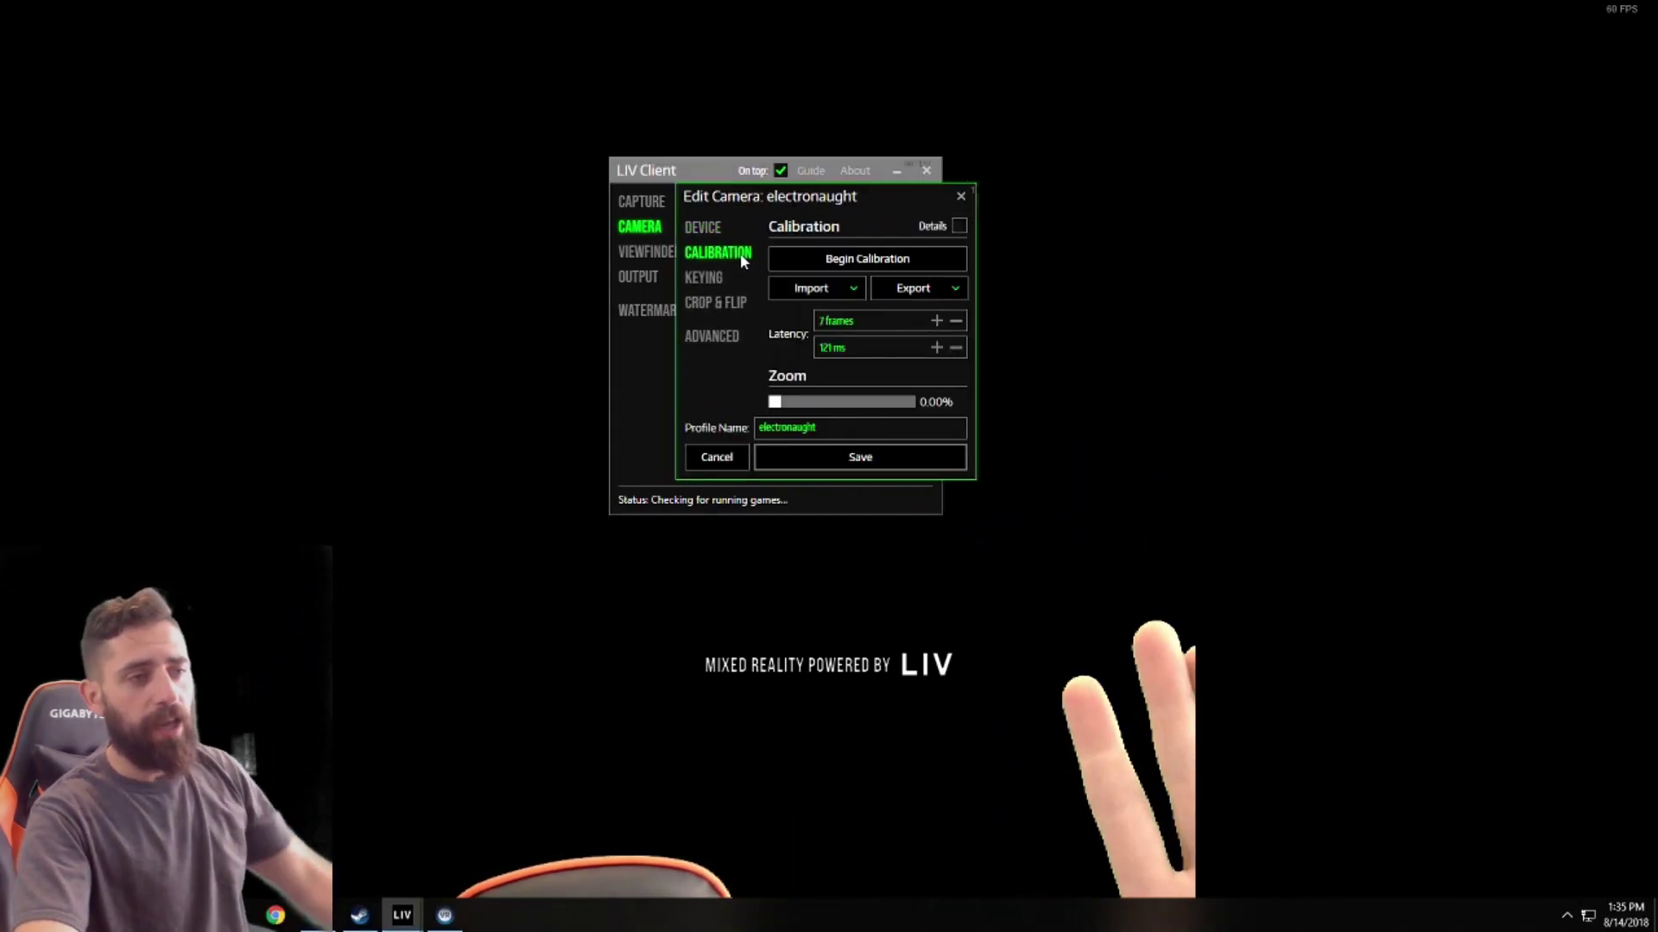
click(814, 263)
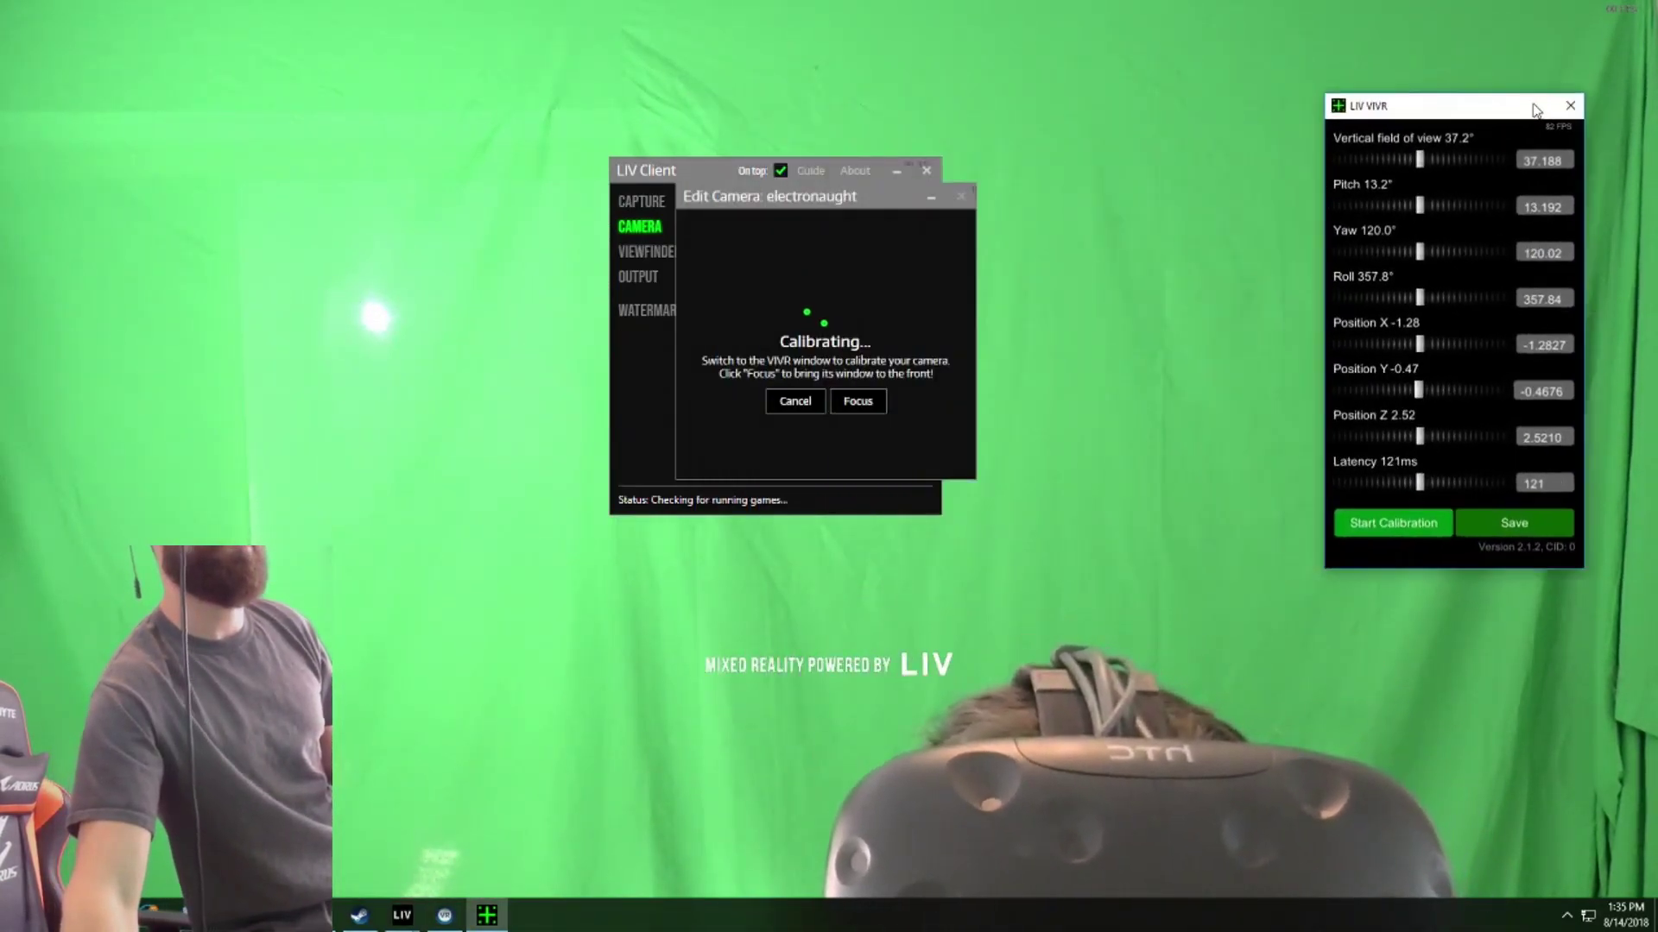
click(942, 168)
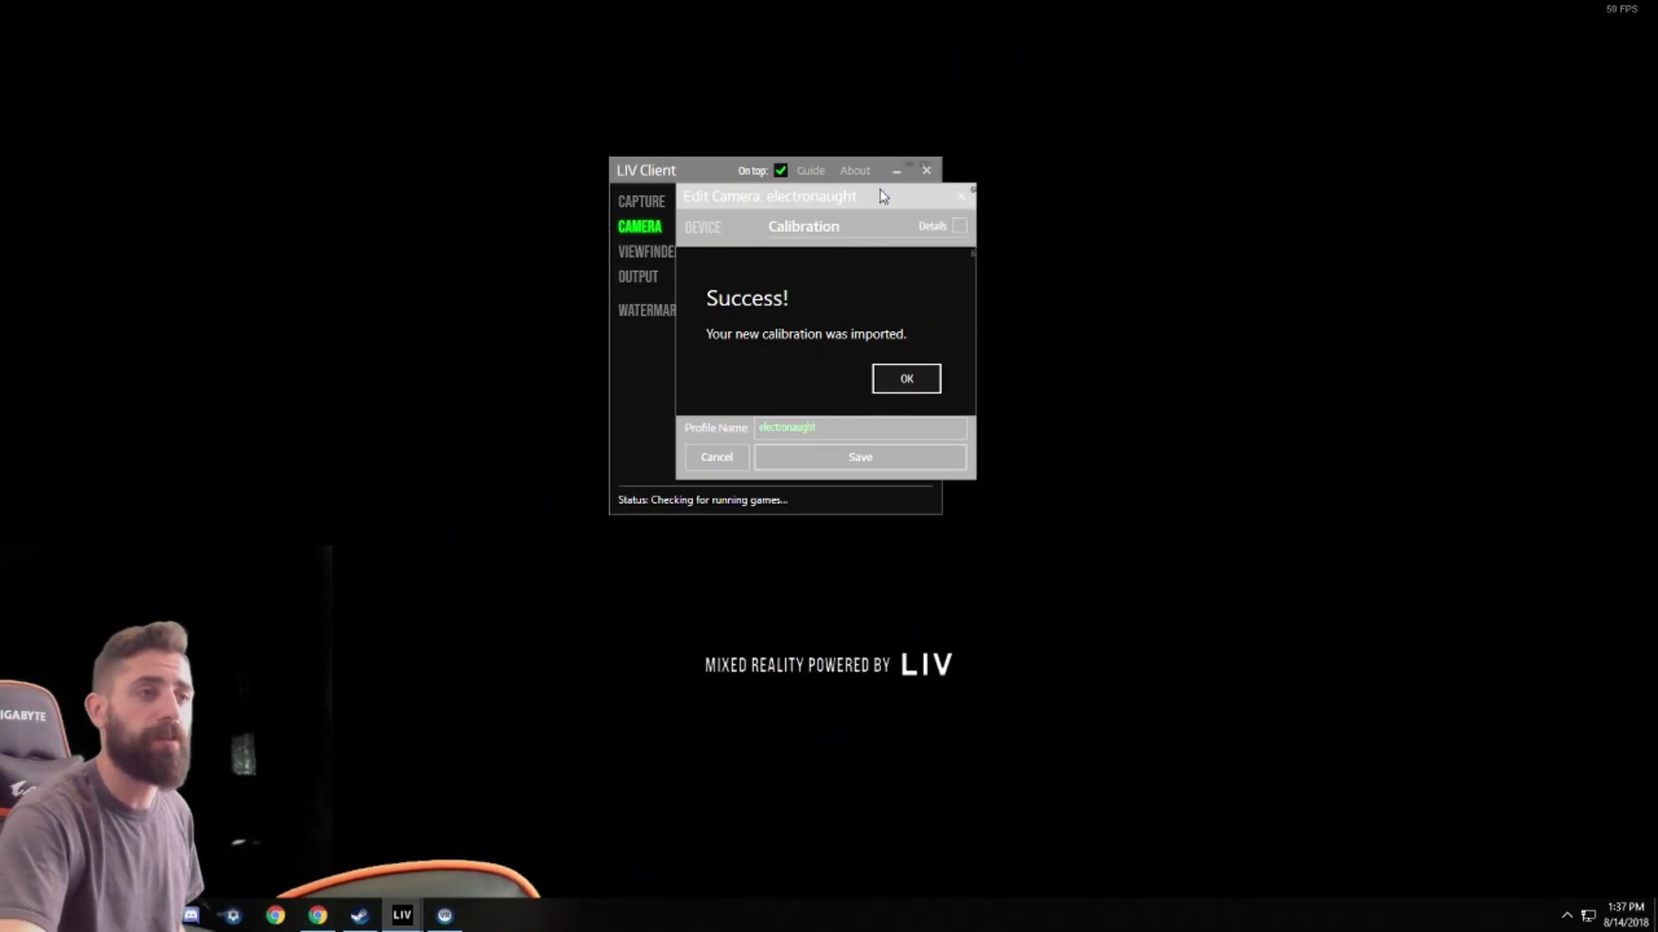
- Confirm the imported calibration, save the profile, and select Beat Saber as the capture game
click(905, 380)
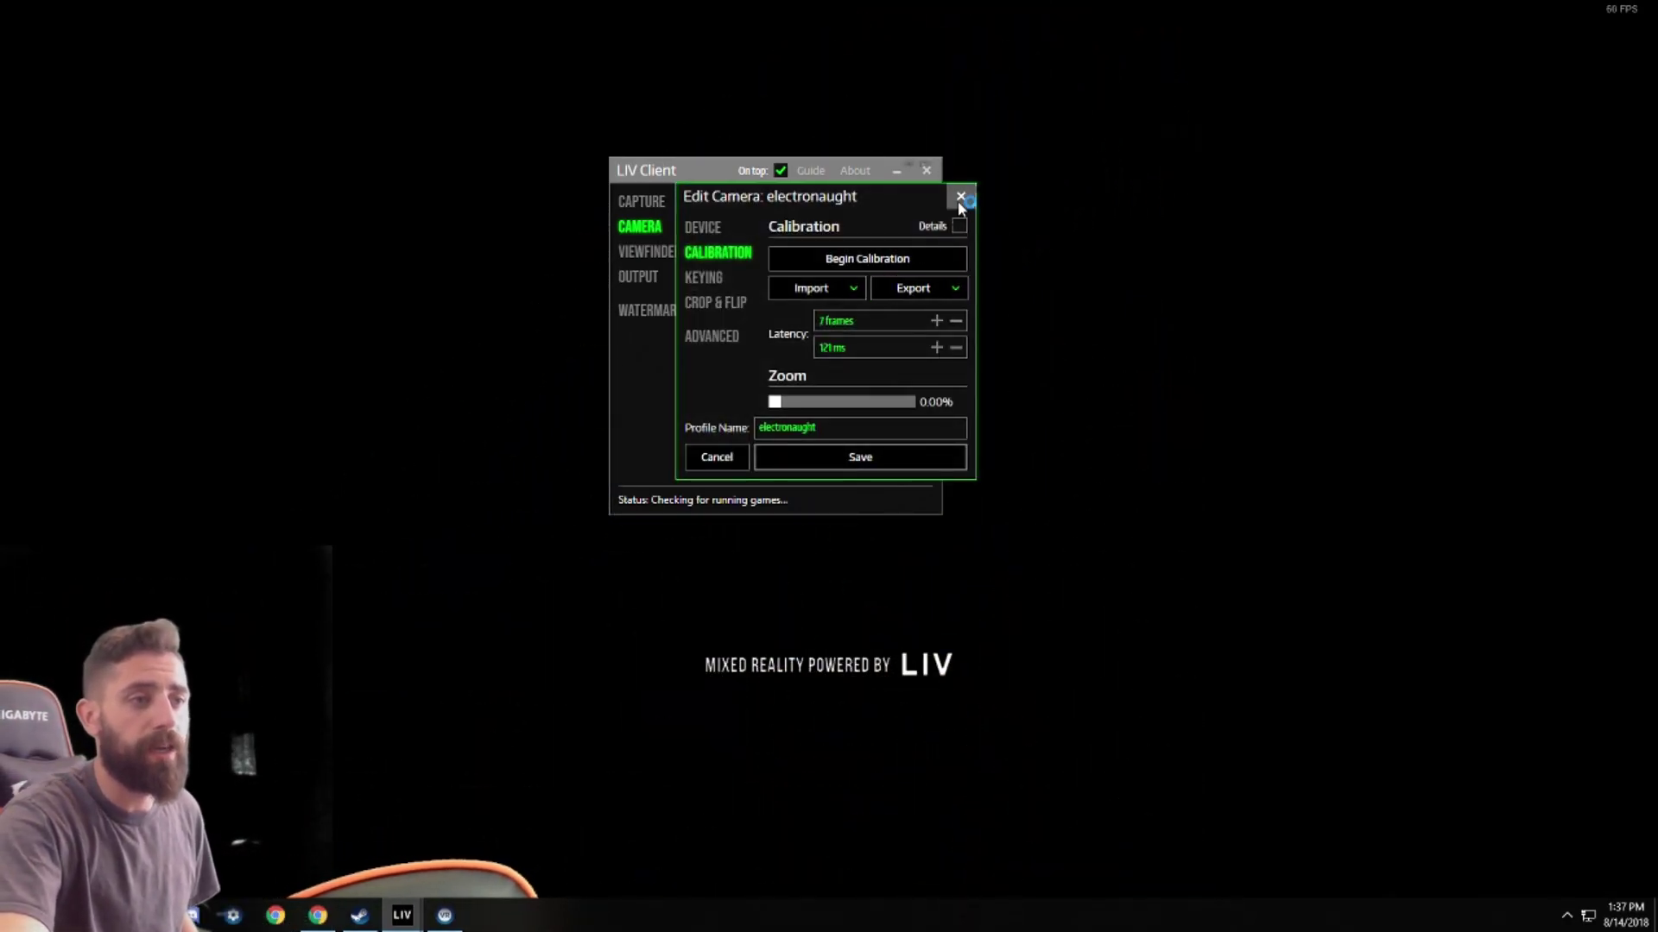
click(860, 460)
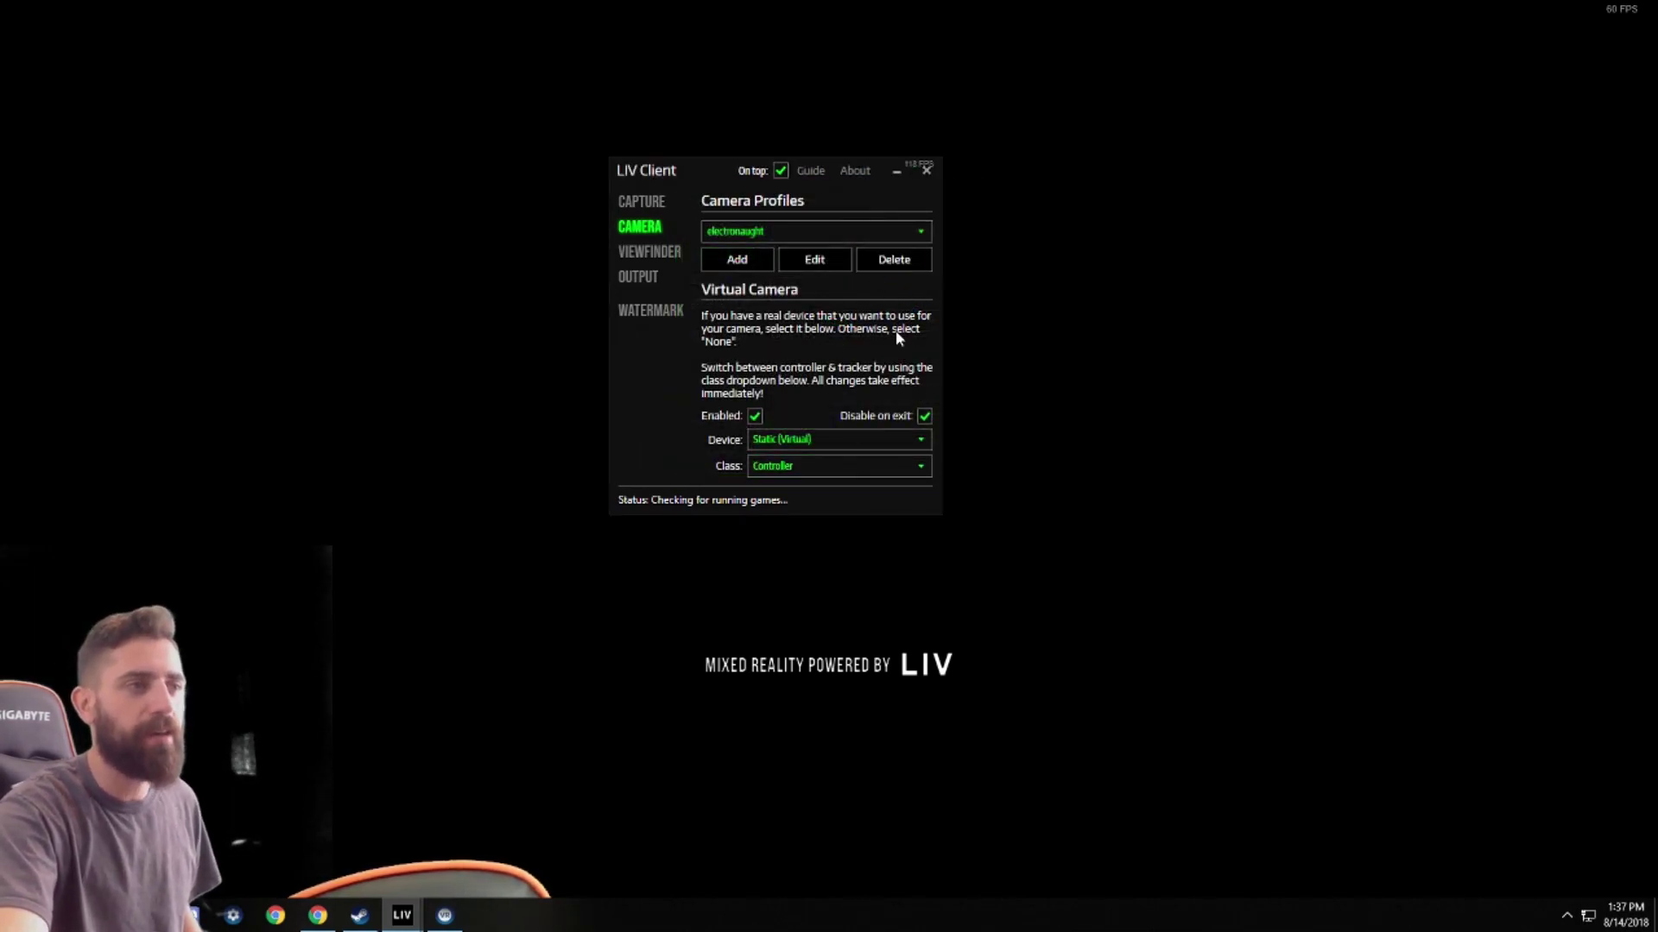
click(649, 206)
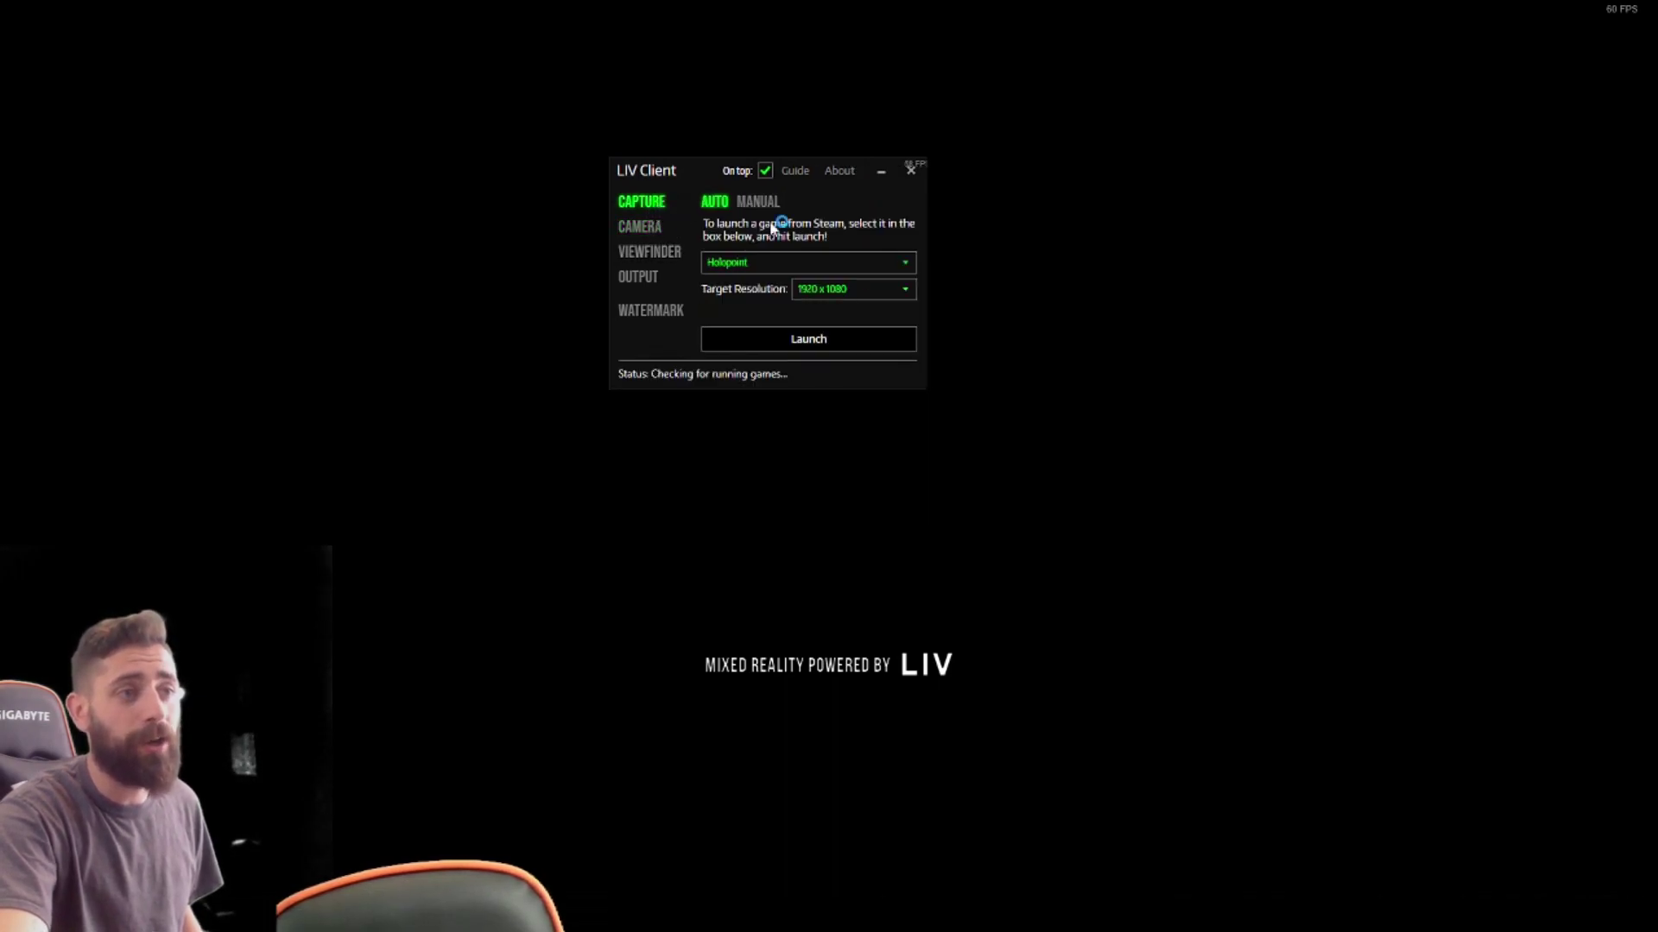
click(856, 264)
scroll(853, 335, up, 4)
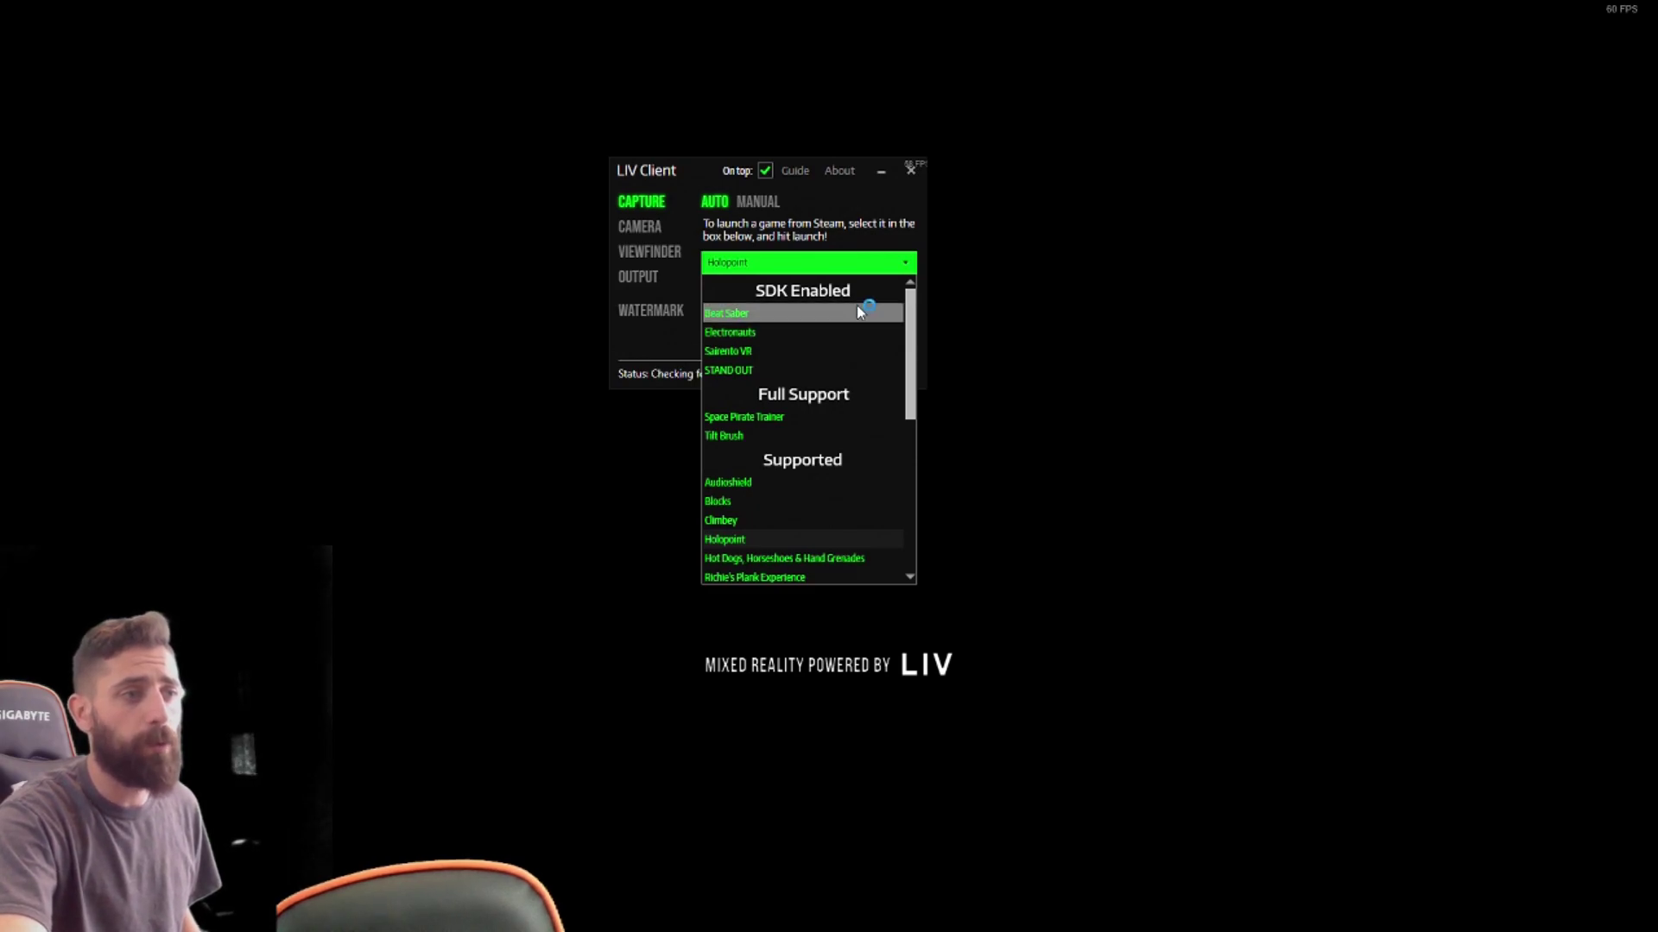
click(859, 309)
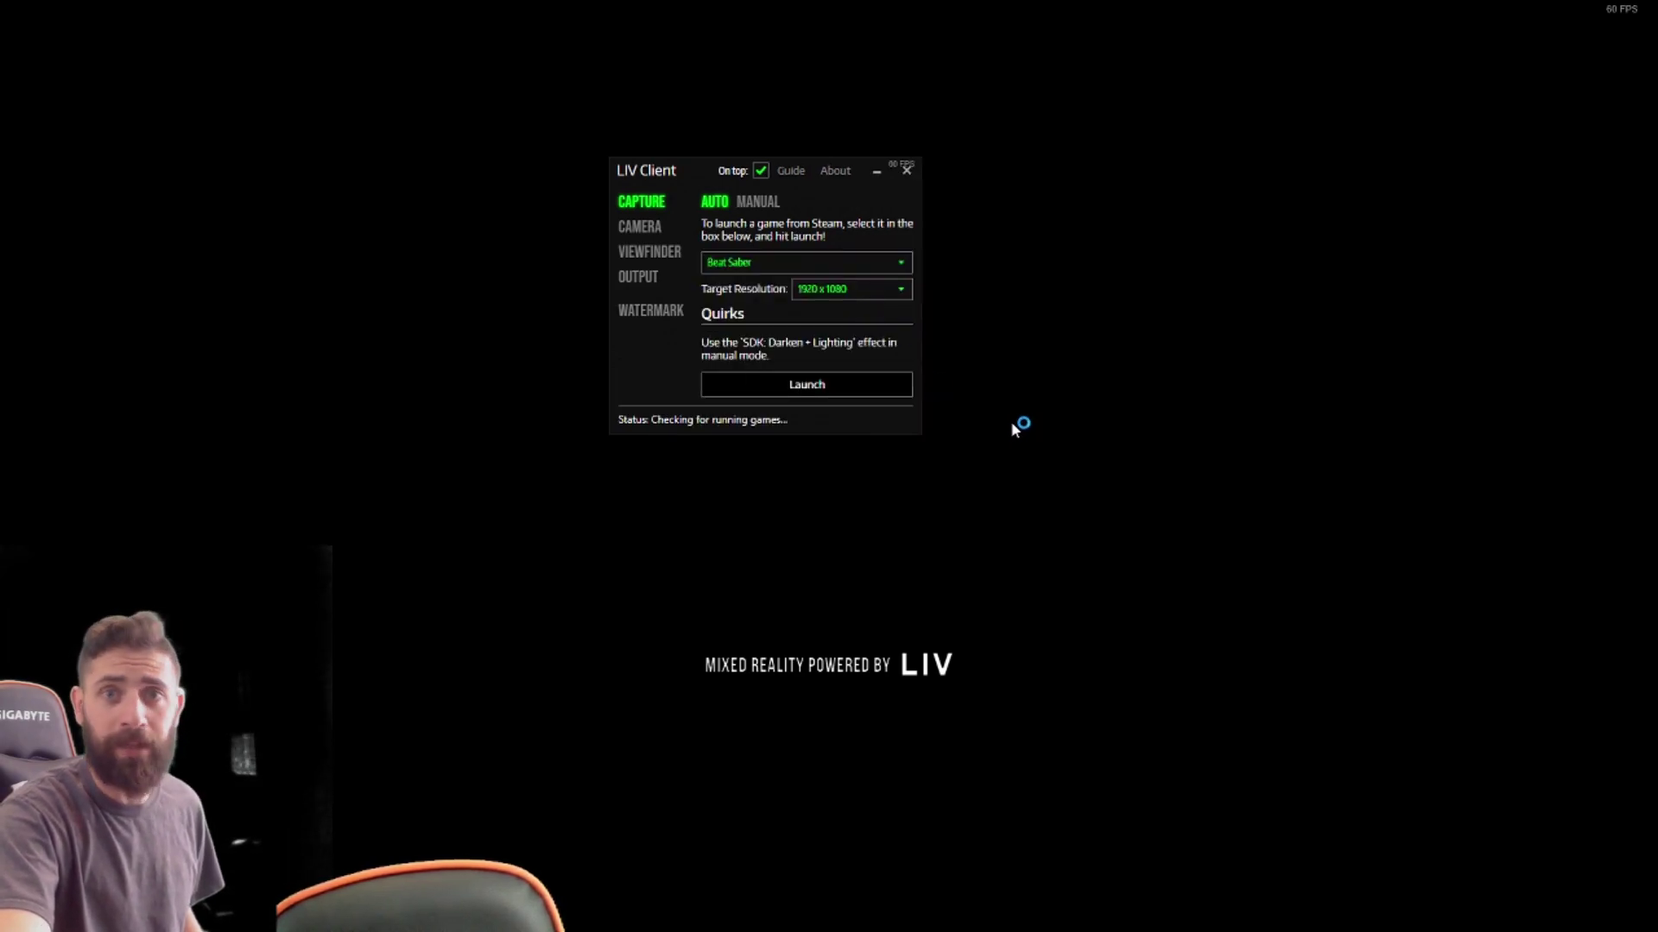
click(900, 271)
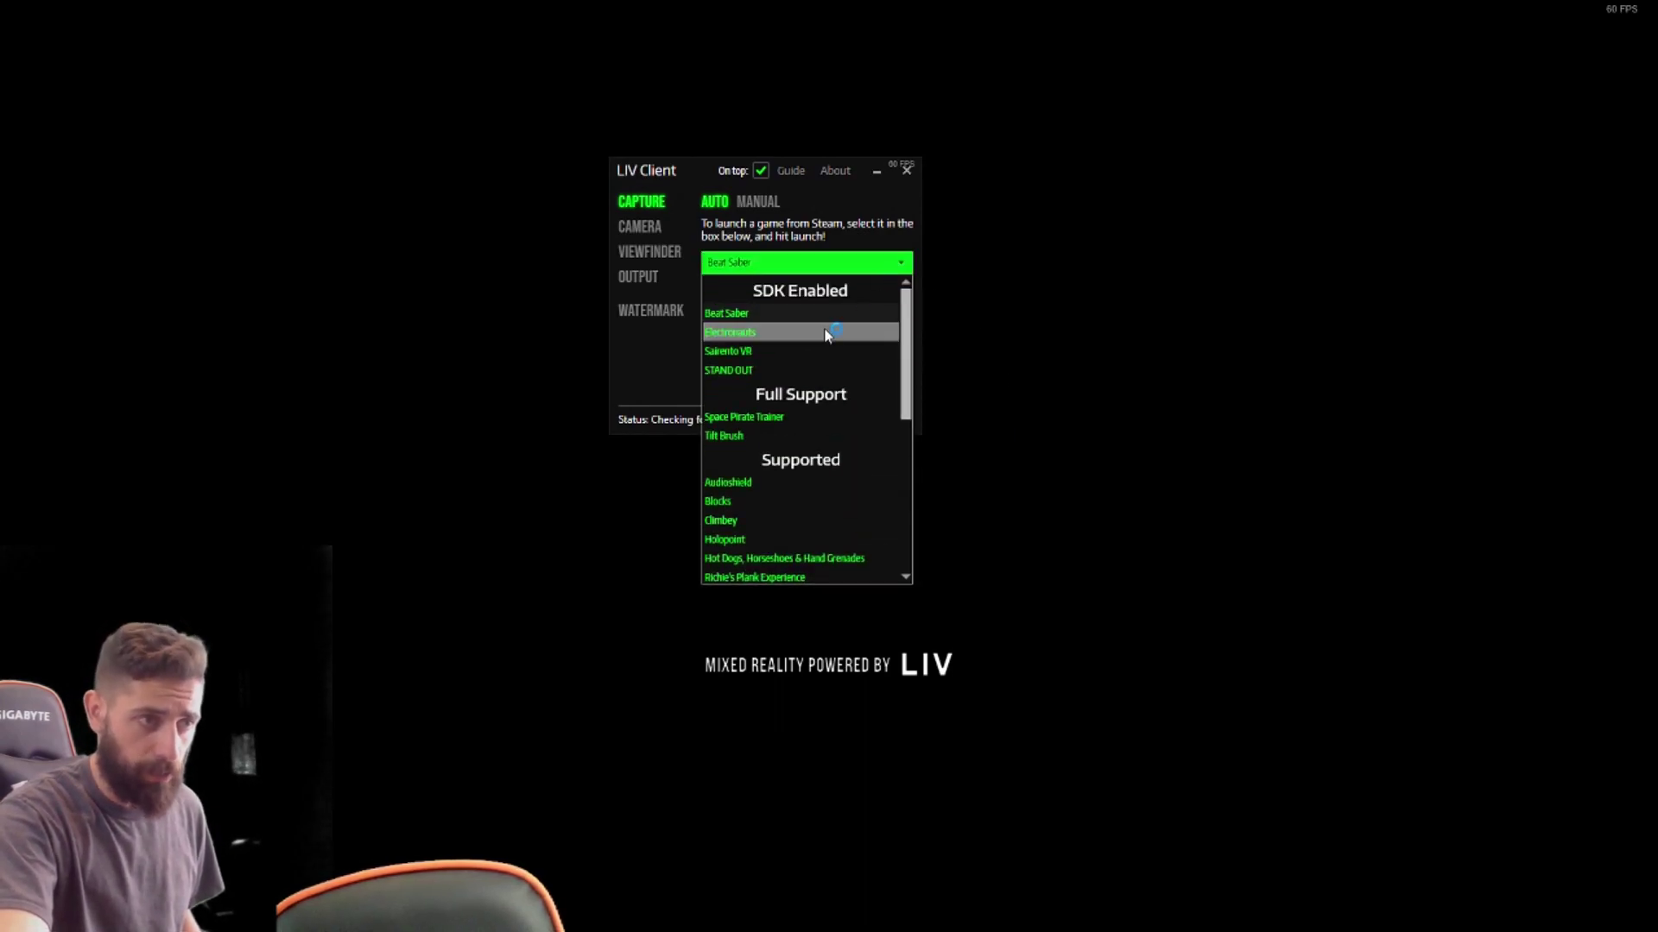
click(827, 269)
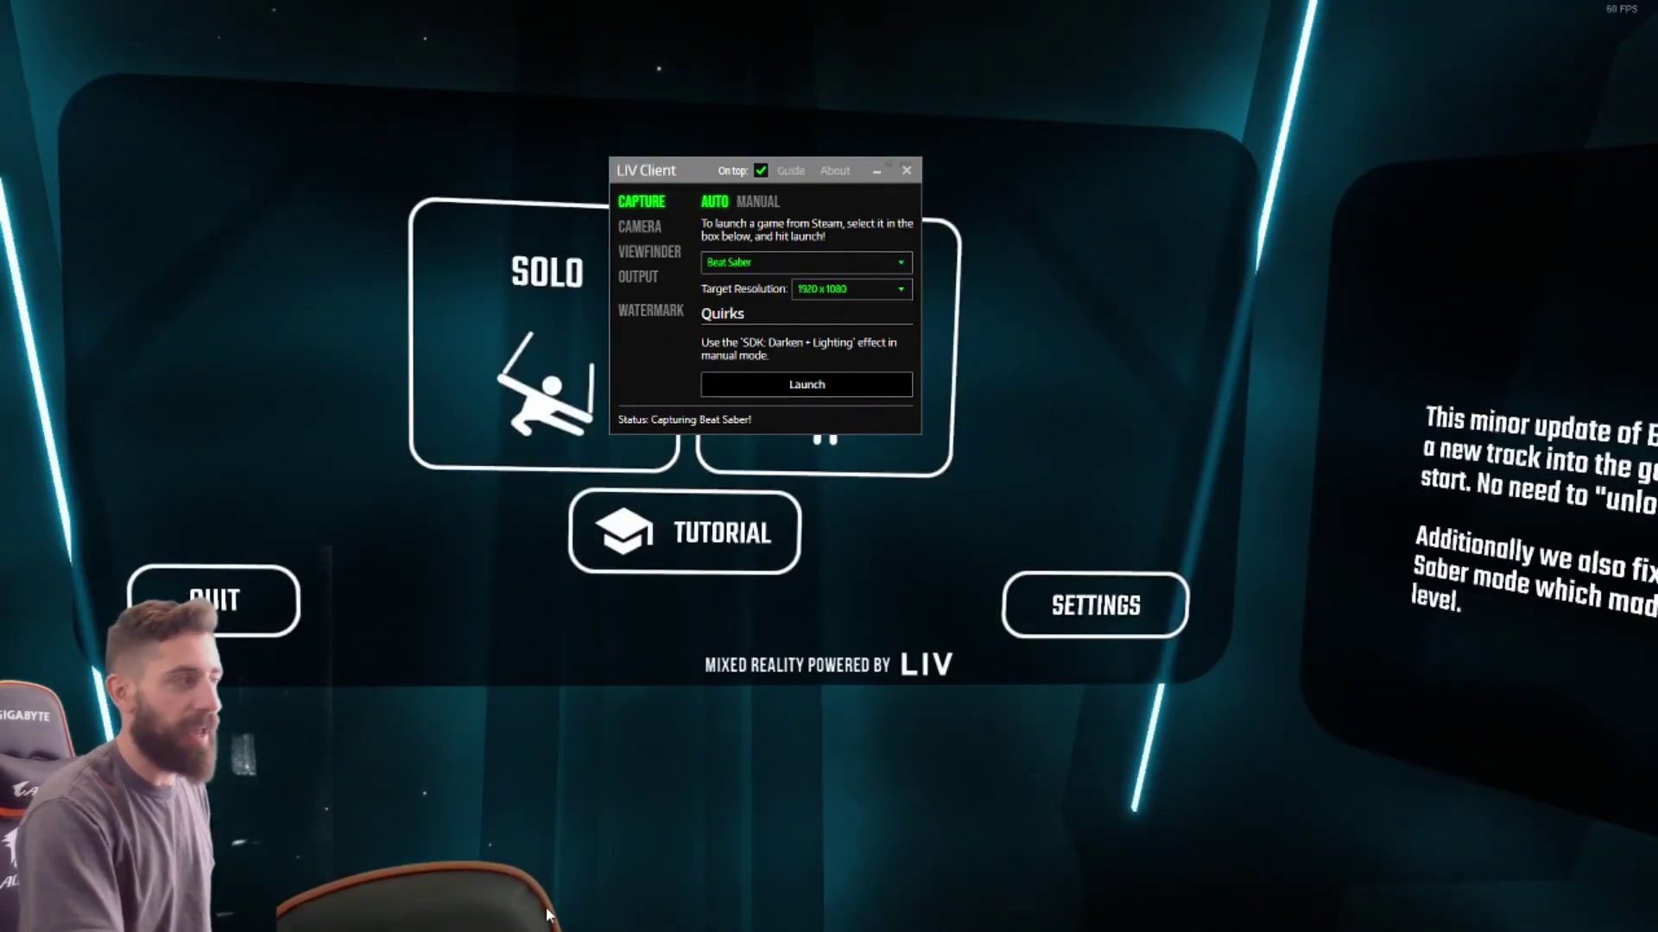
- Bring Beat Saber and the mixed-reality output view forward, then minimize LIV Client
key(super)
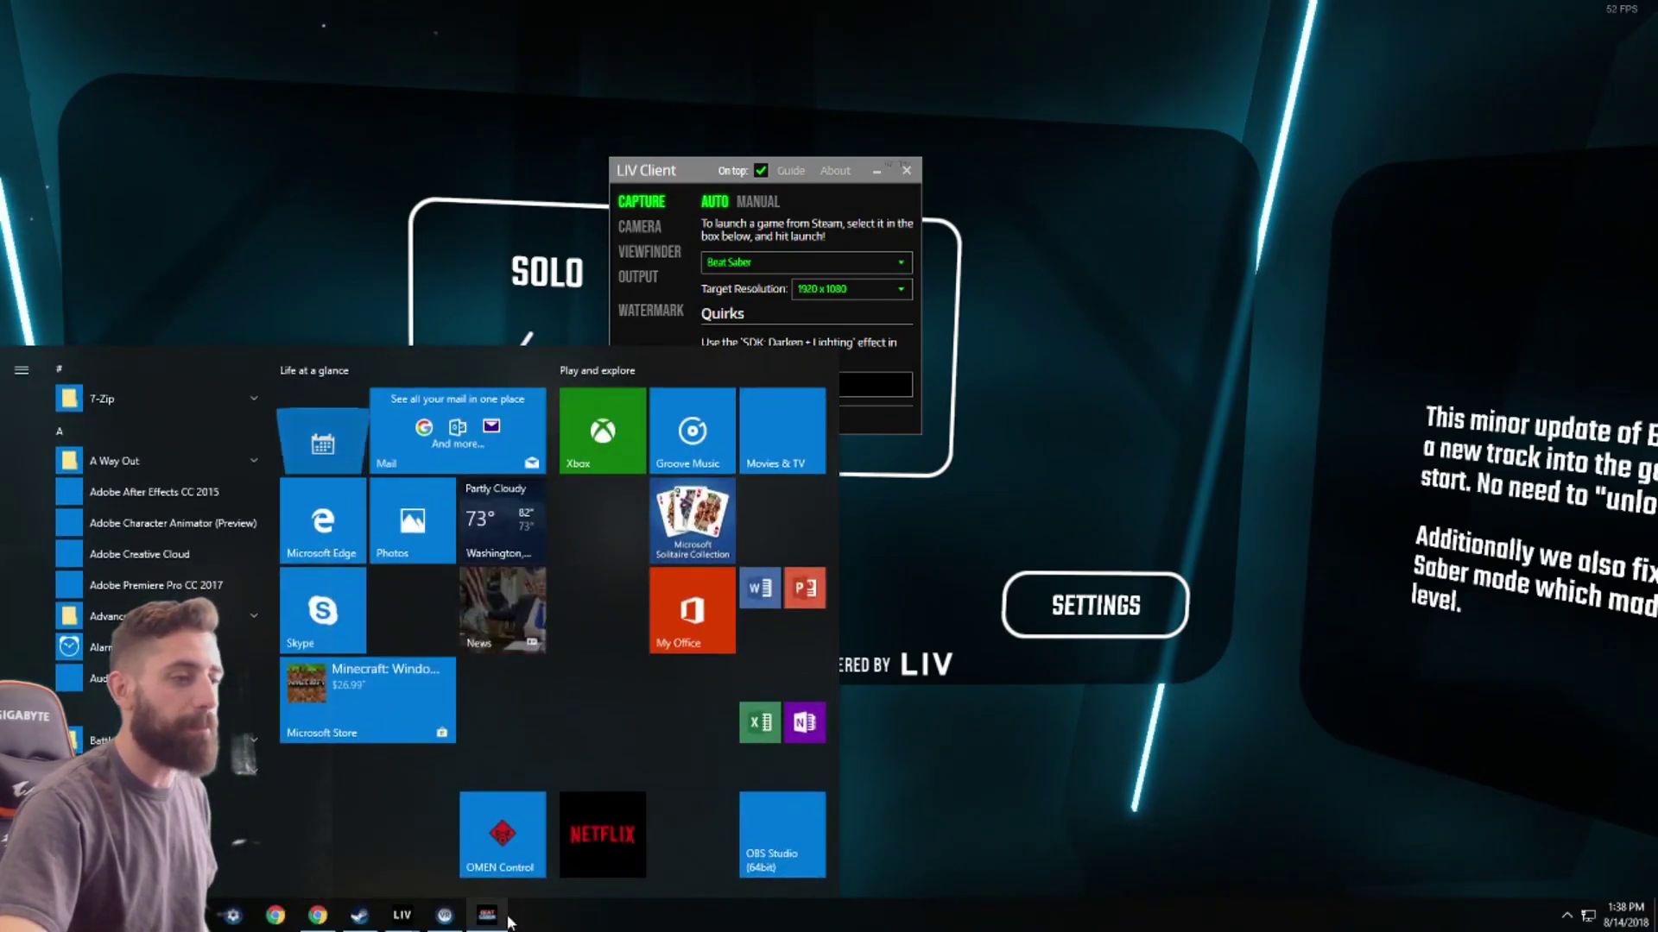
click(485, 917)
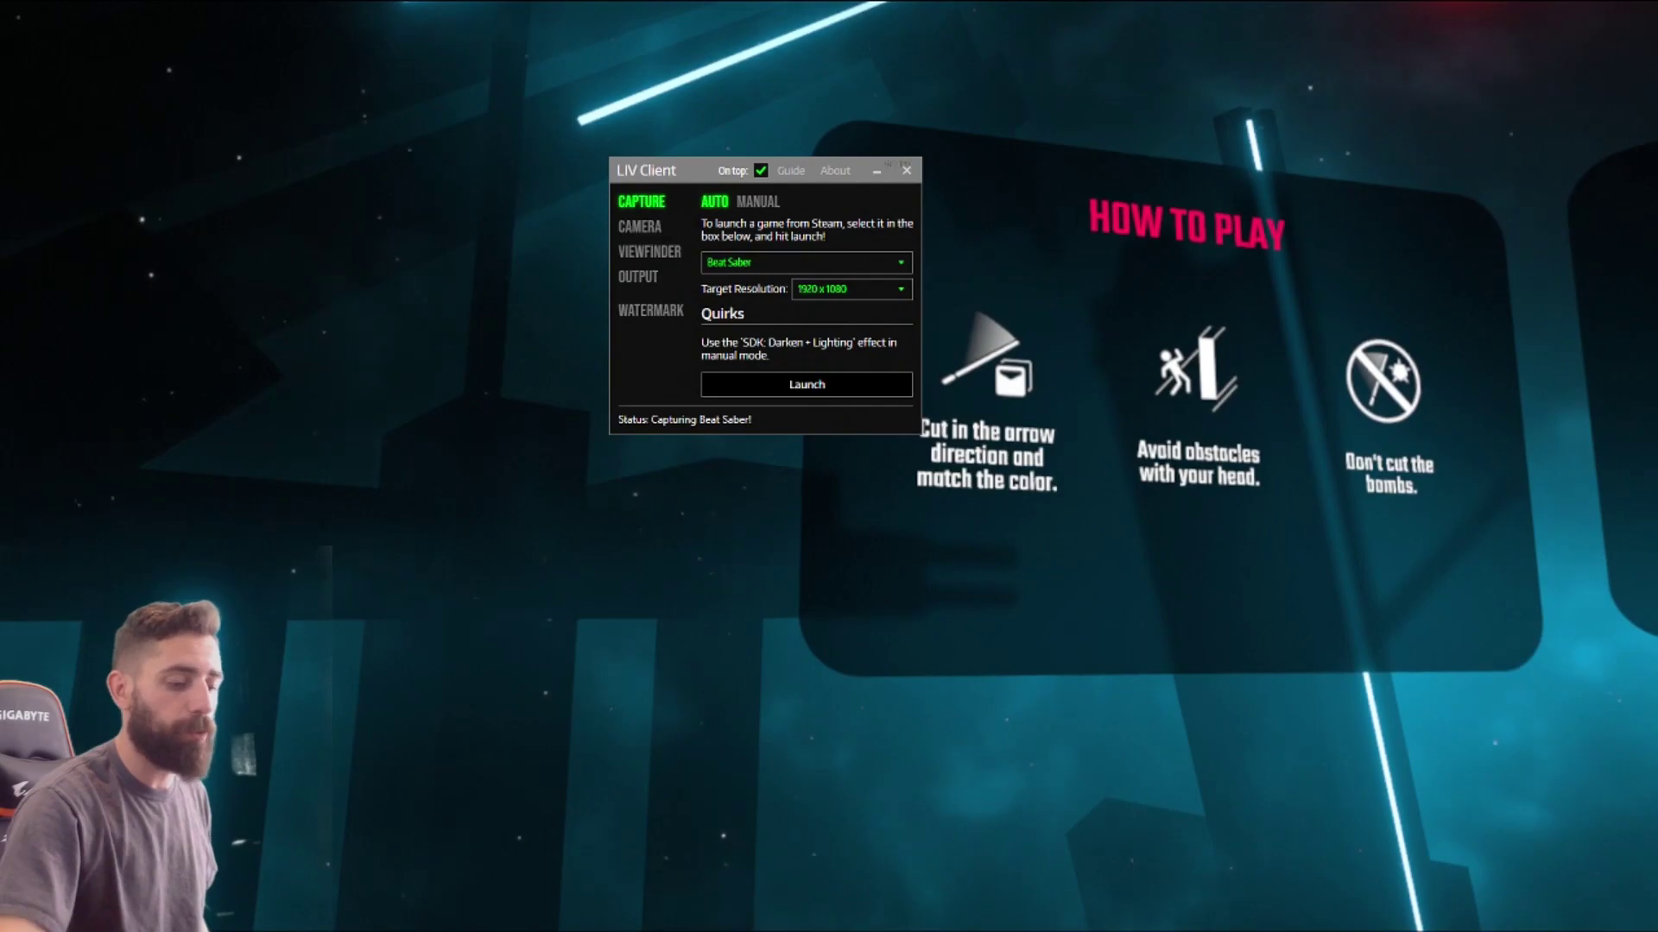
key(super)
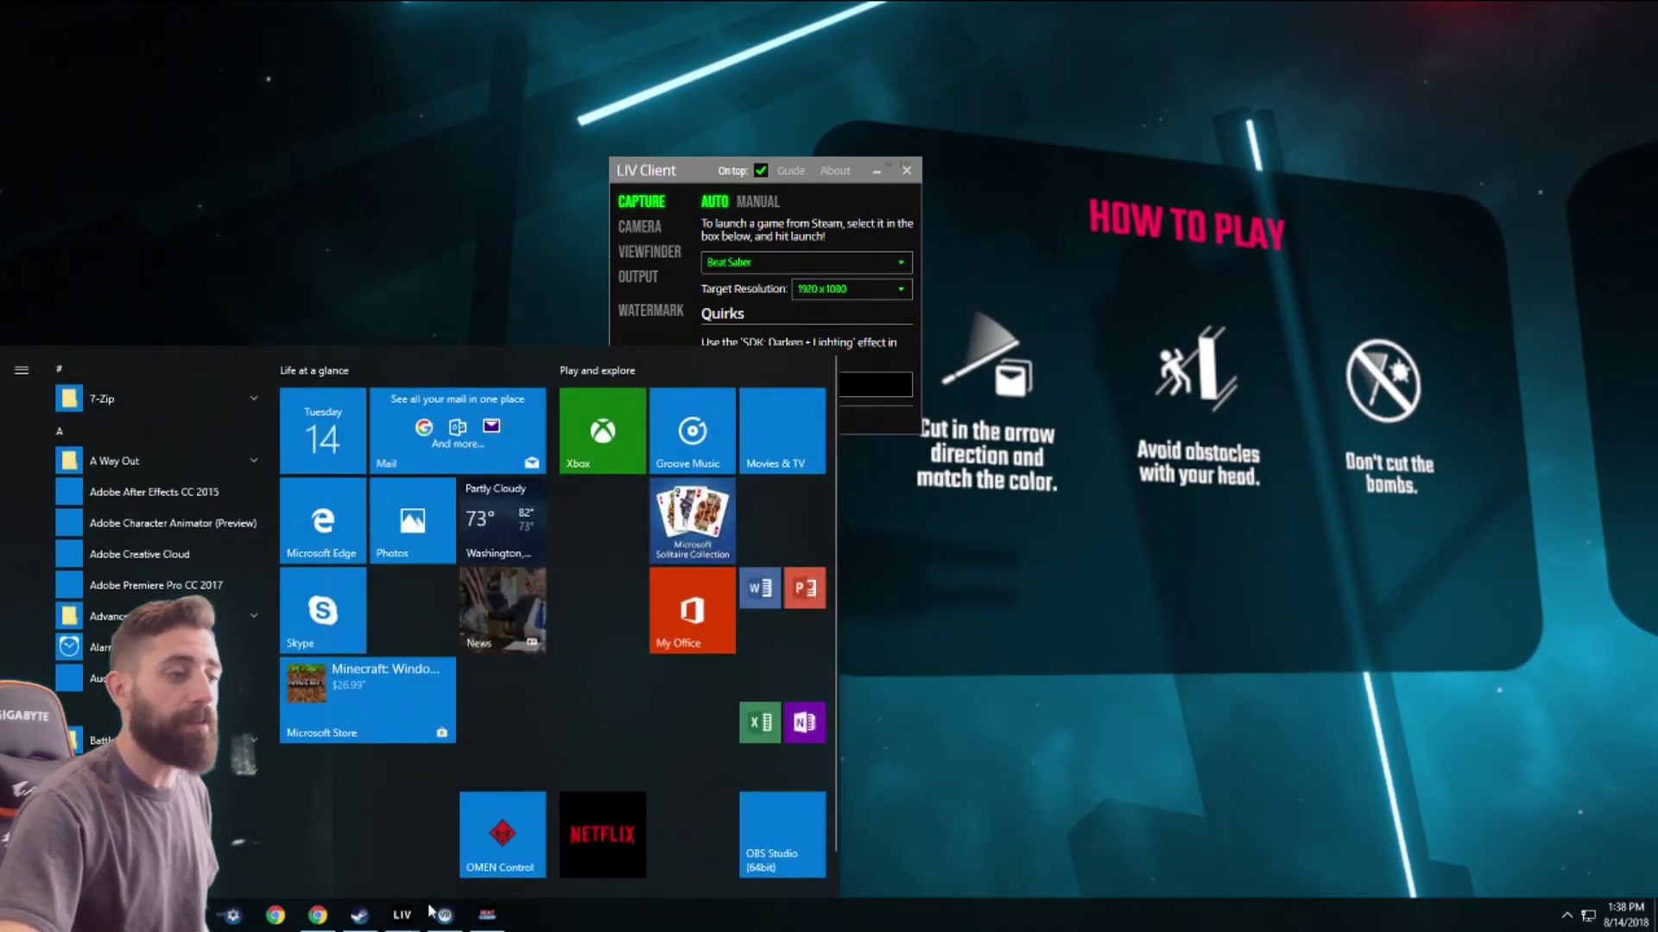
mouse_move(402, 913)
click(431, 879)
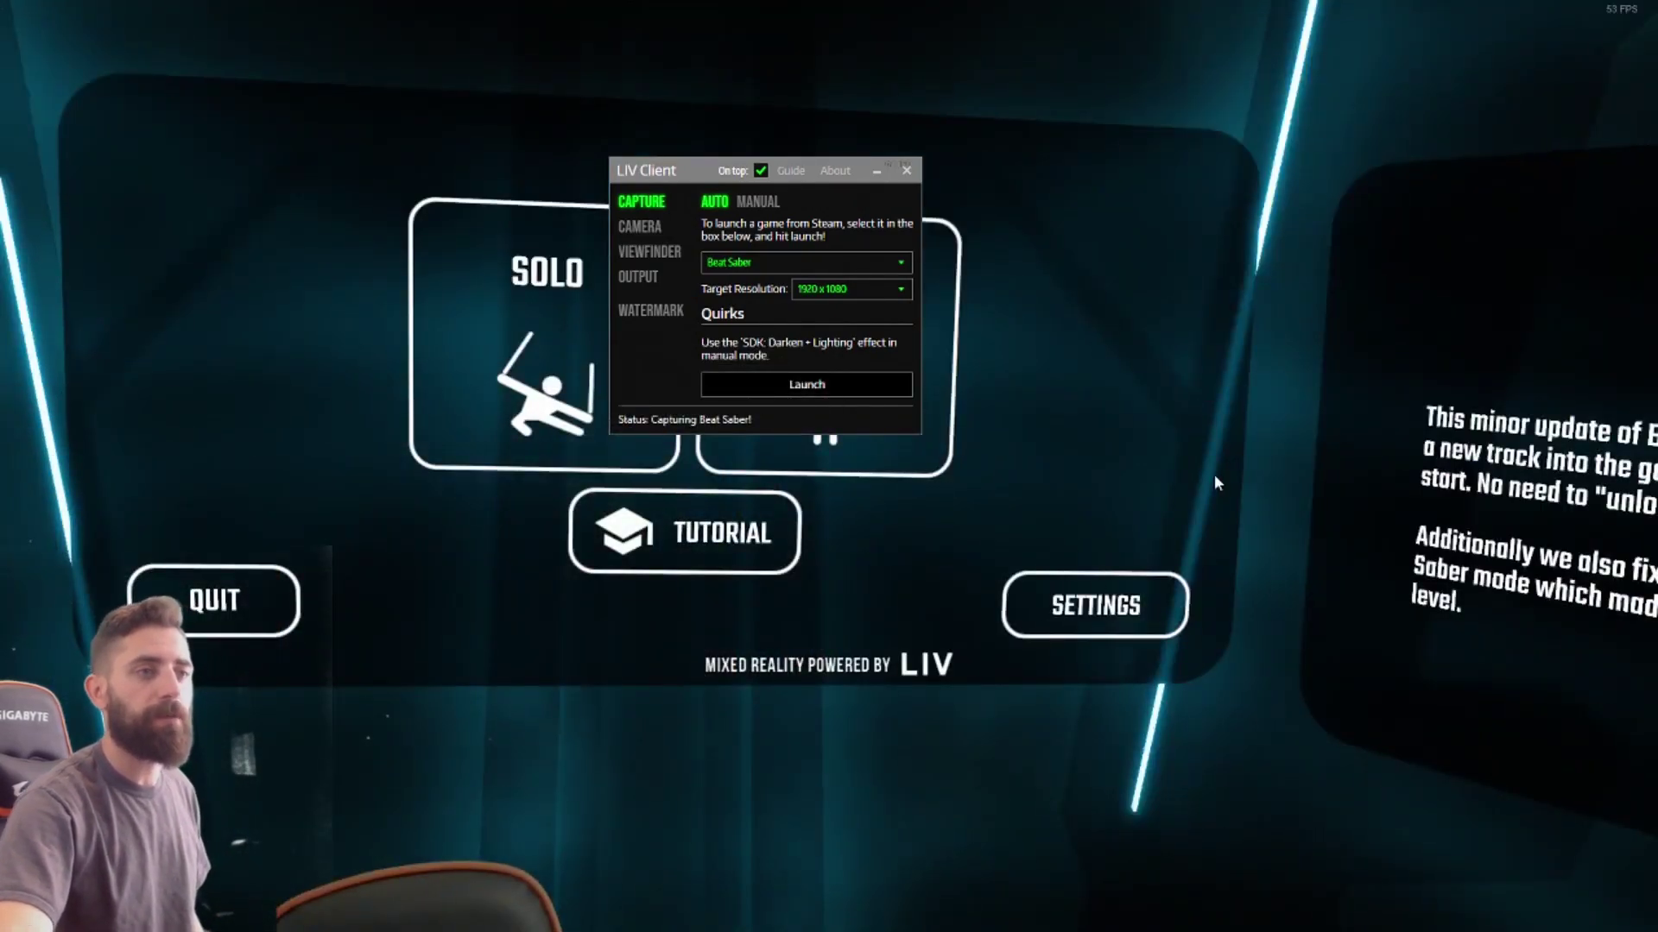
click(877, 174)
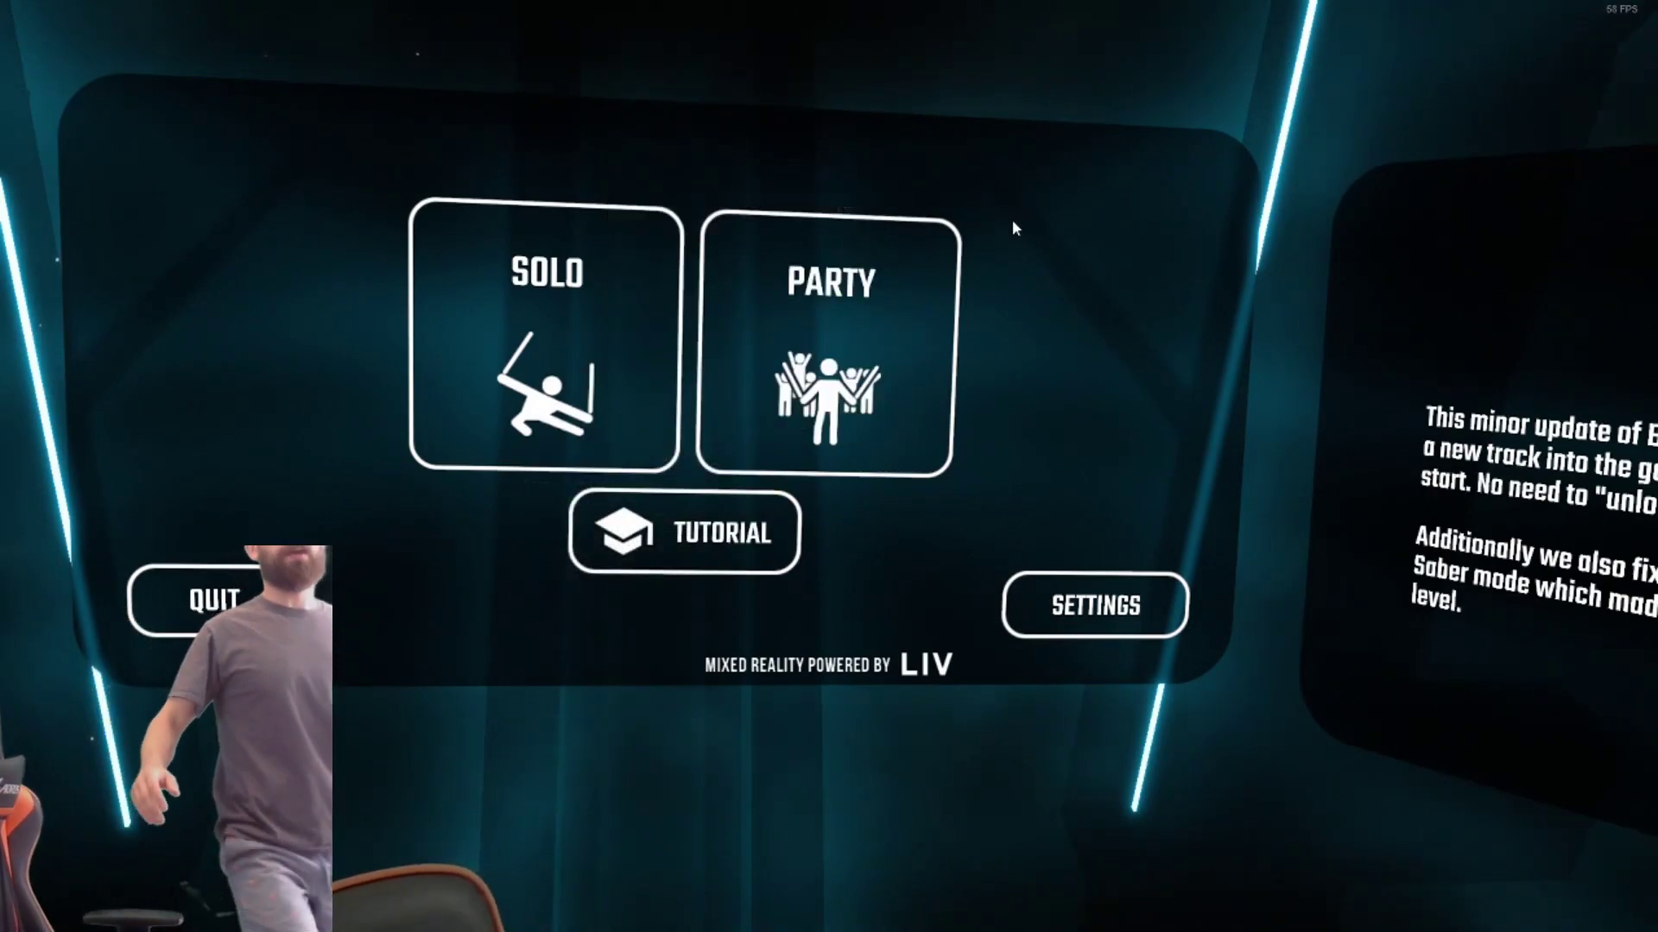